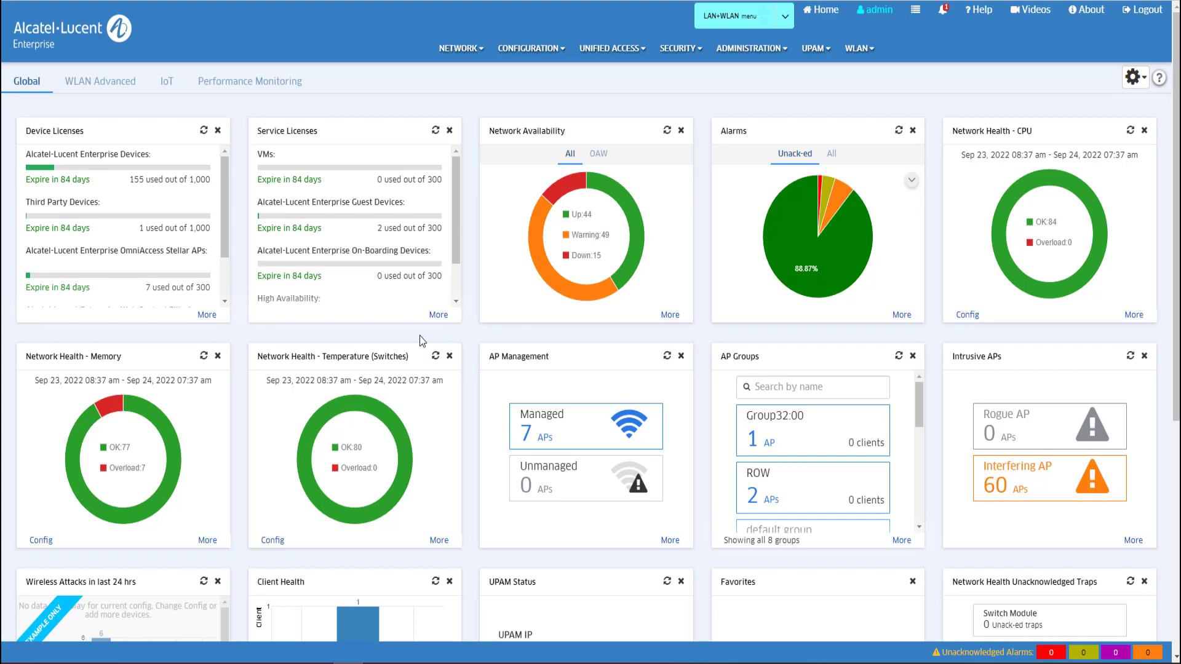
Go to the SSIDs list from the WLAN menu
left_click(863, 54)
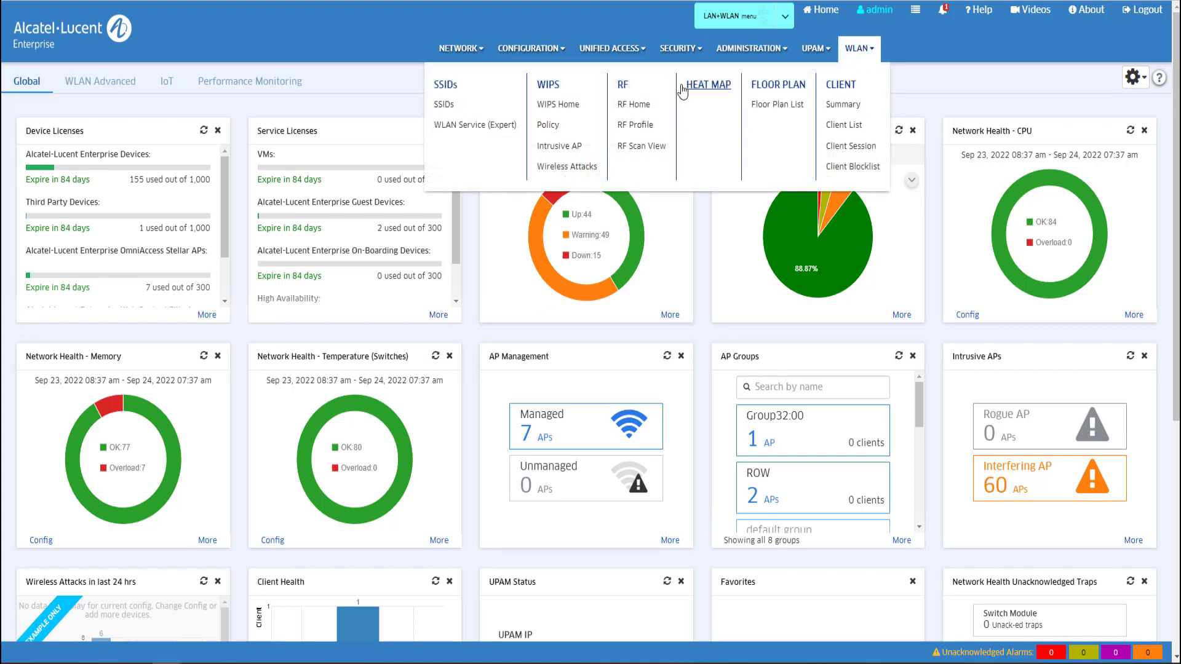
left_click(444, 104)
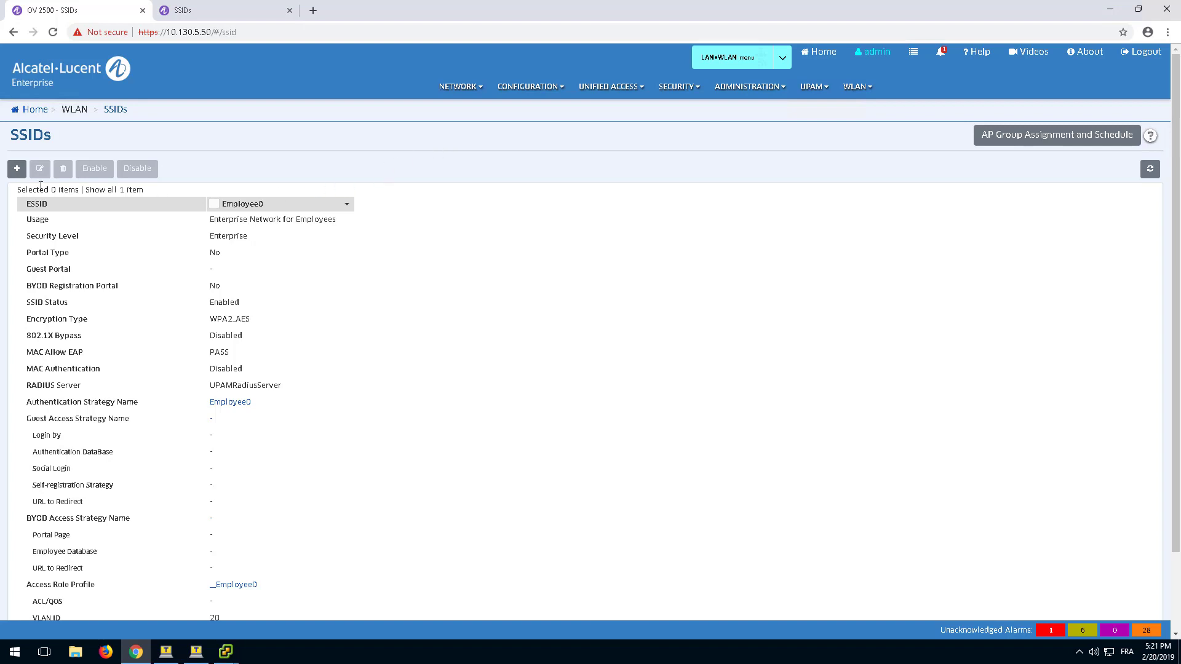
Create a new SSID named Employee0-MAC with Enterprise Network for Employees usage
left_click(18, 170)
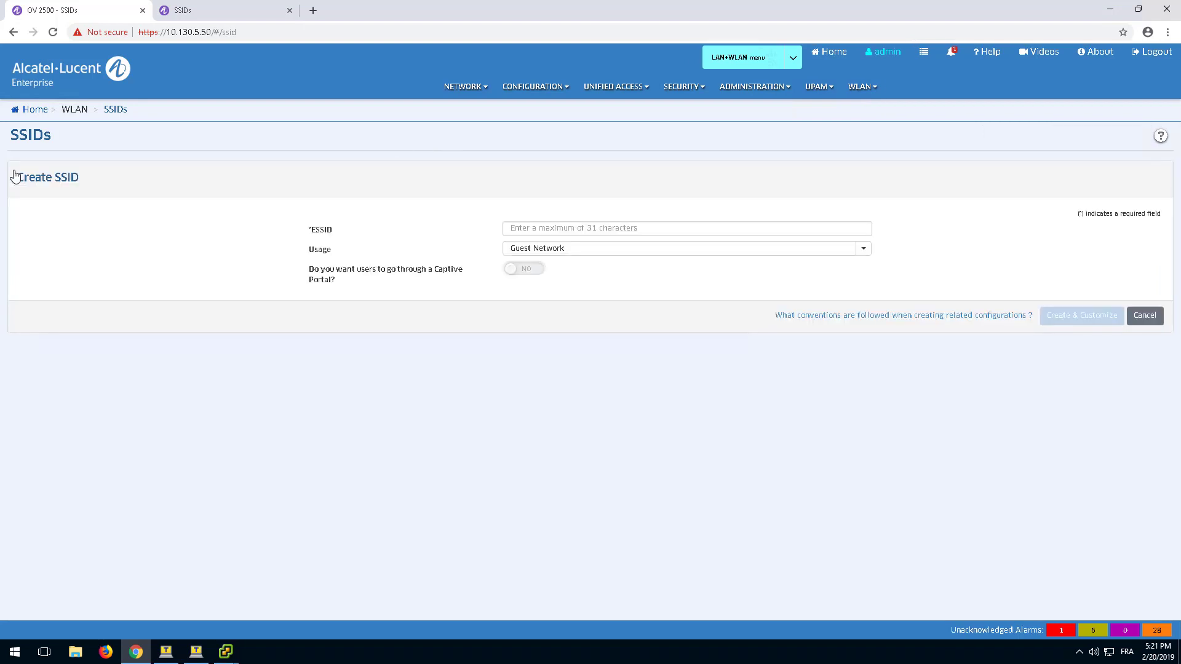
left_click(539, 227)
type("E")
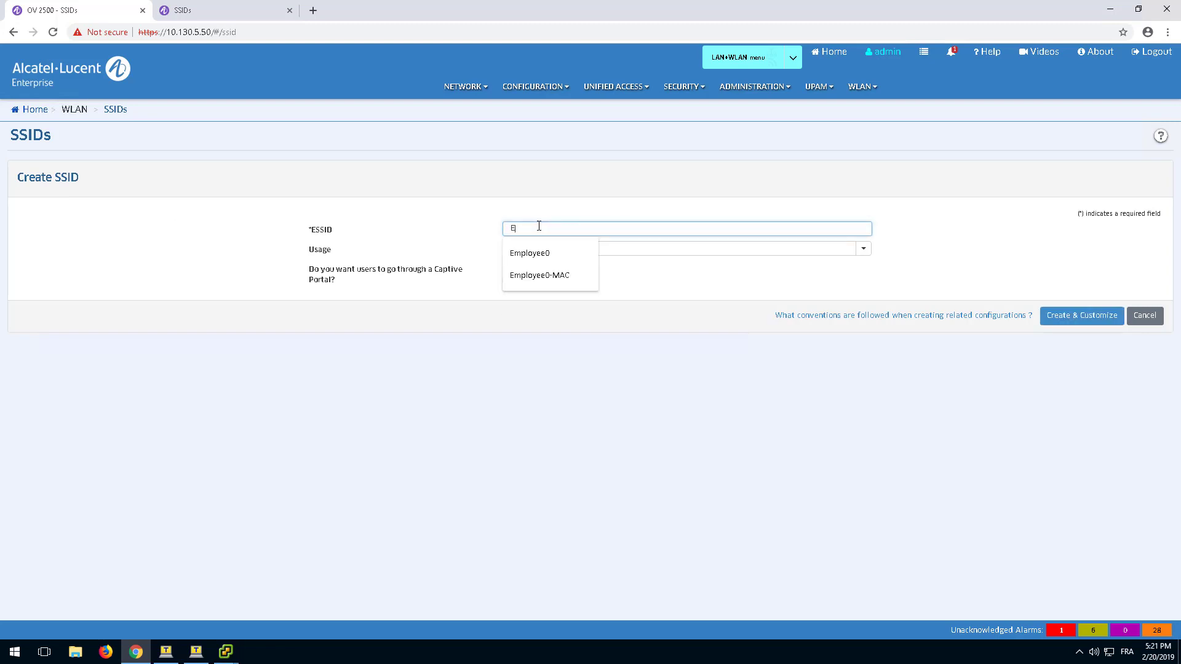
type("oyee")
type("0-MAC")
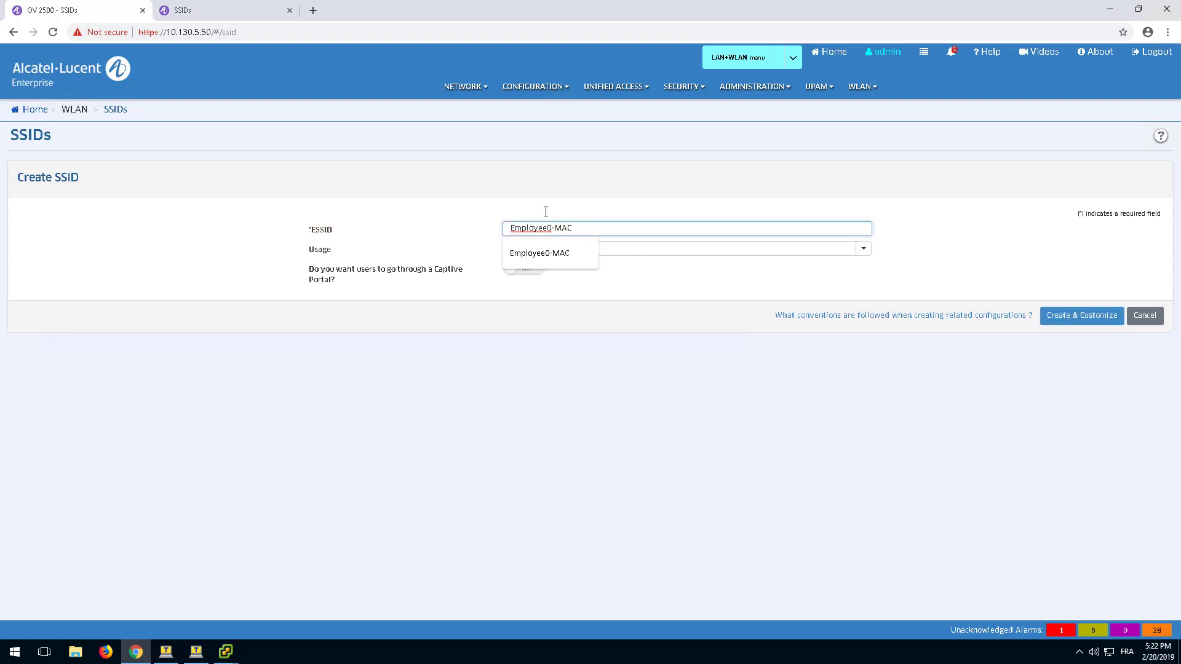
left_click(546, 211)
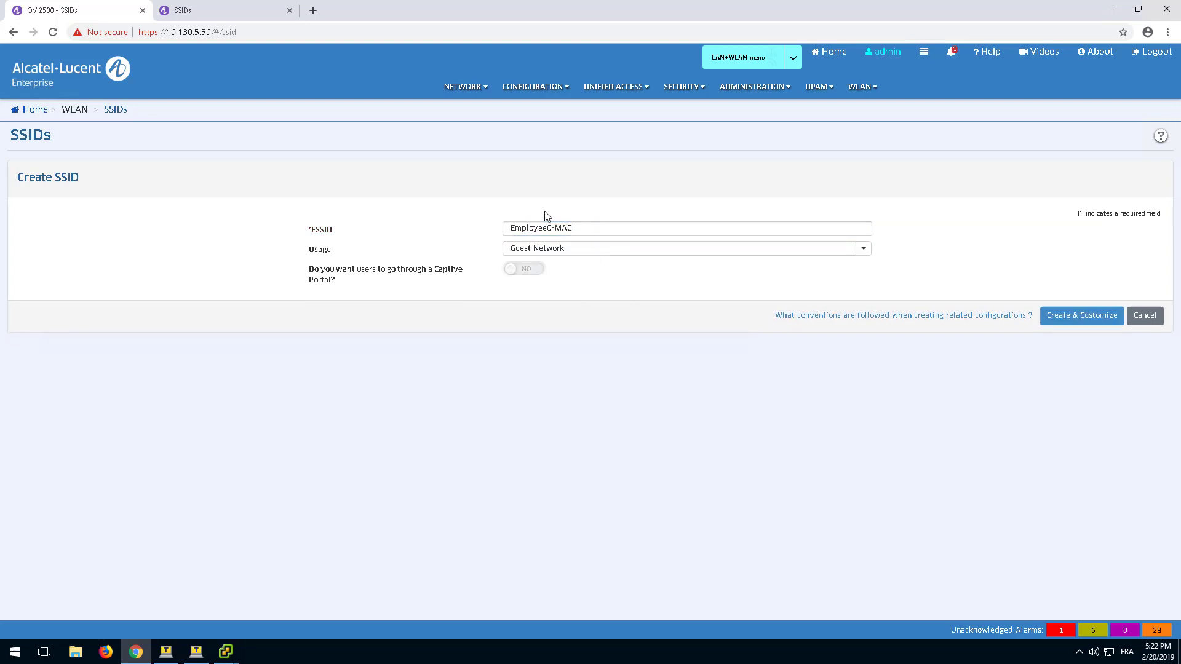
left_click(561, 257)
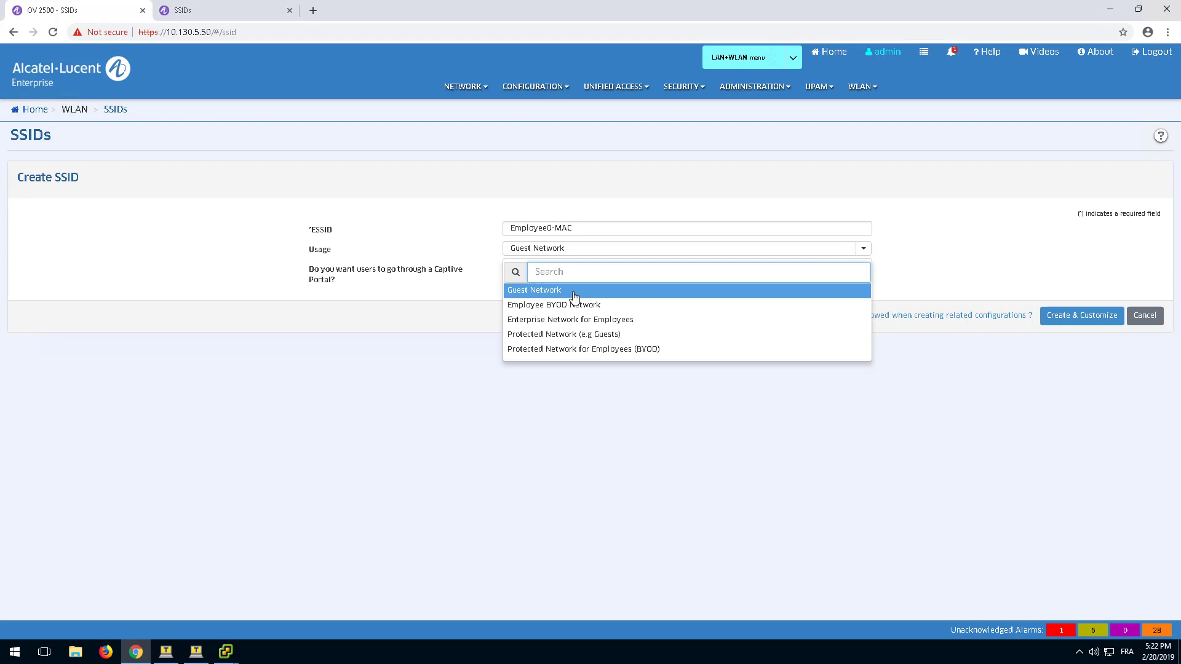
left_click(567, 323)
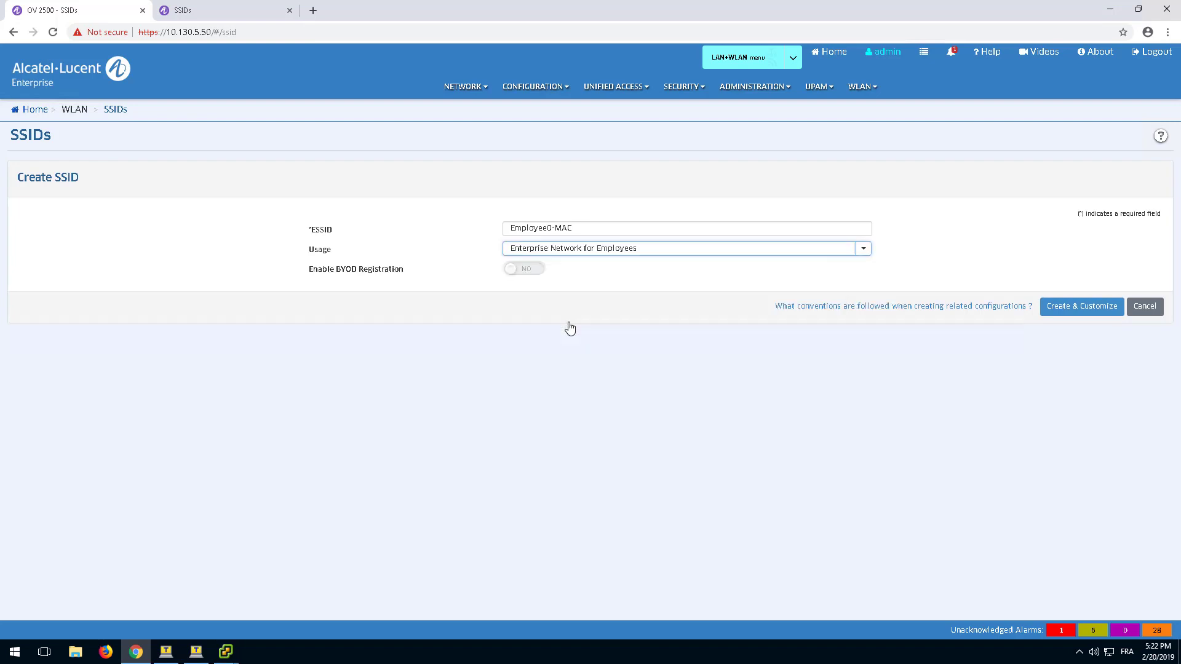
Enable 802.1X bypass with MAC authentication on Employee0-MAC and bring up the employee device list
left_click(1074, 310)
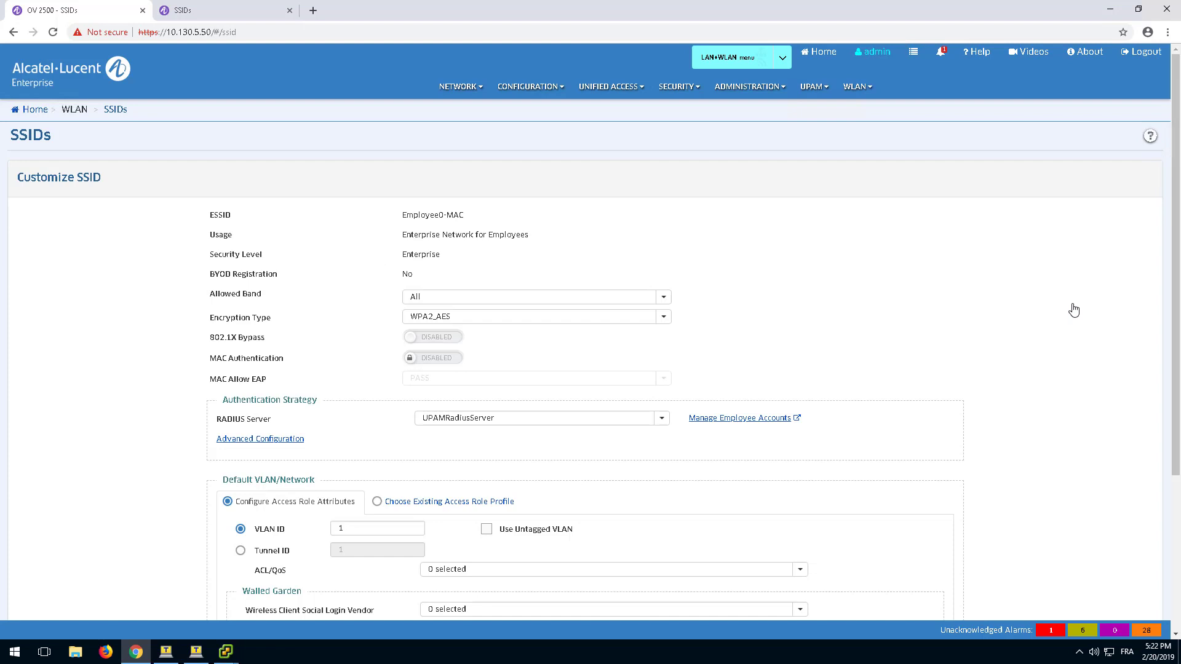
left_click(428, 344)
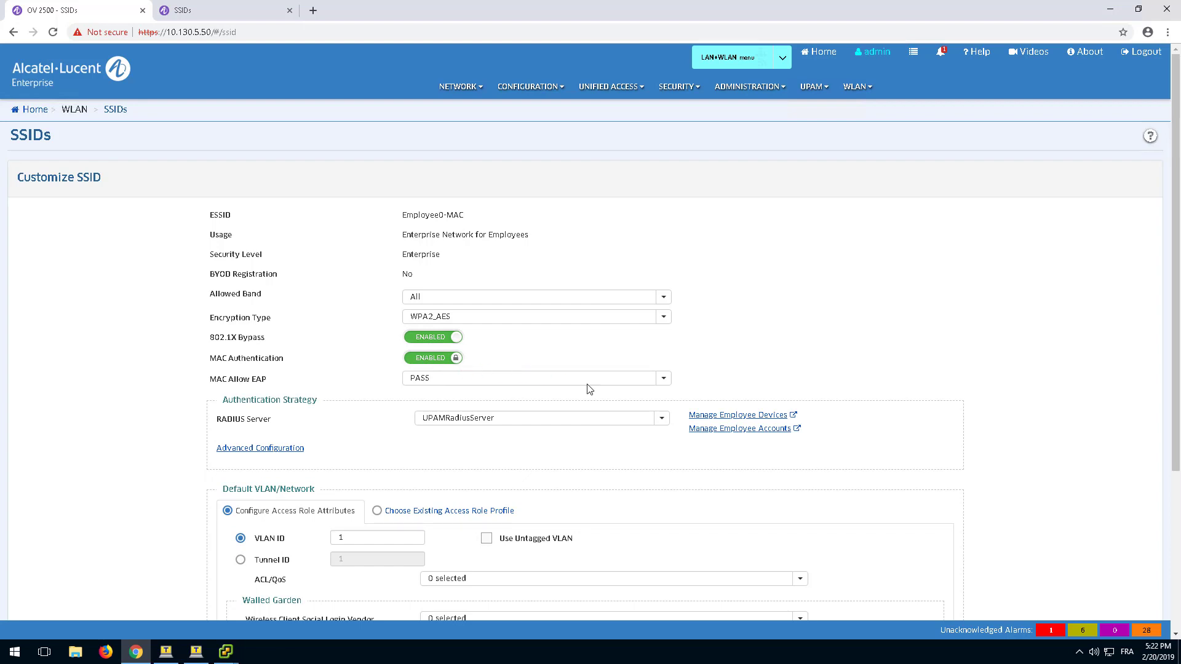
left_click(740, 417)
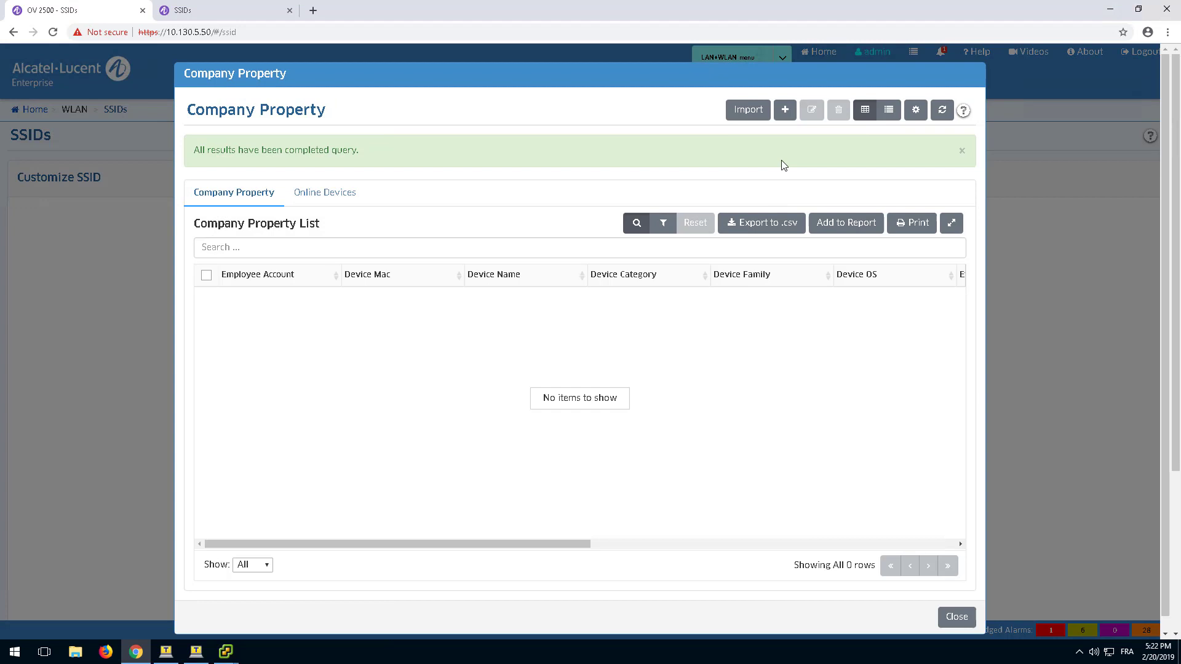
Register company device MAC D4:6E:0E:18:60:38 and close the device list
left_click(786, 111)
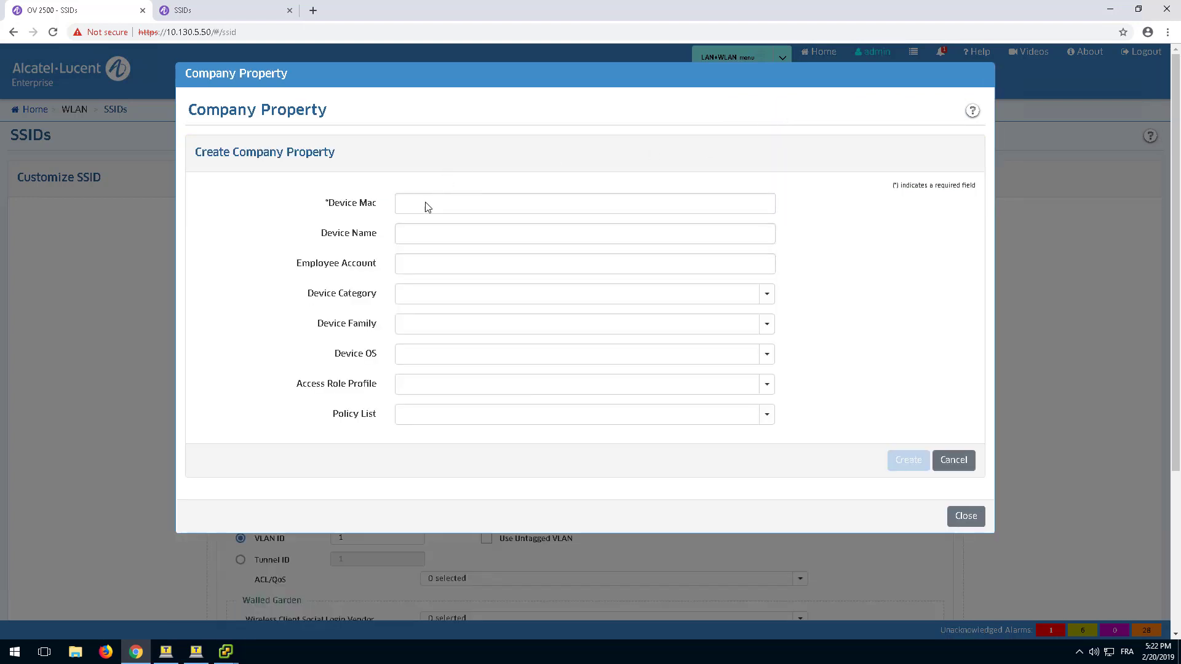
left_click(409, 203)
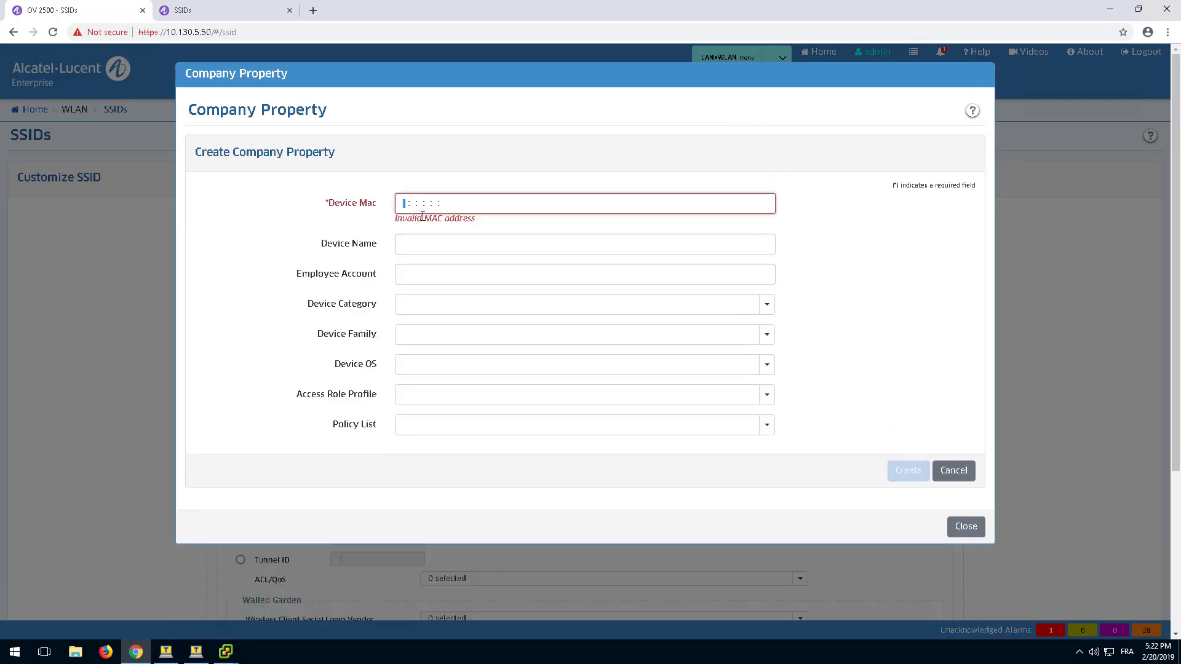
type("D4:6")
type("E:0")
type("E:18:")
type("60:")
type("38")
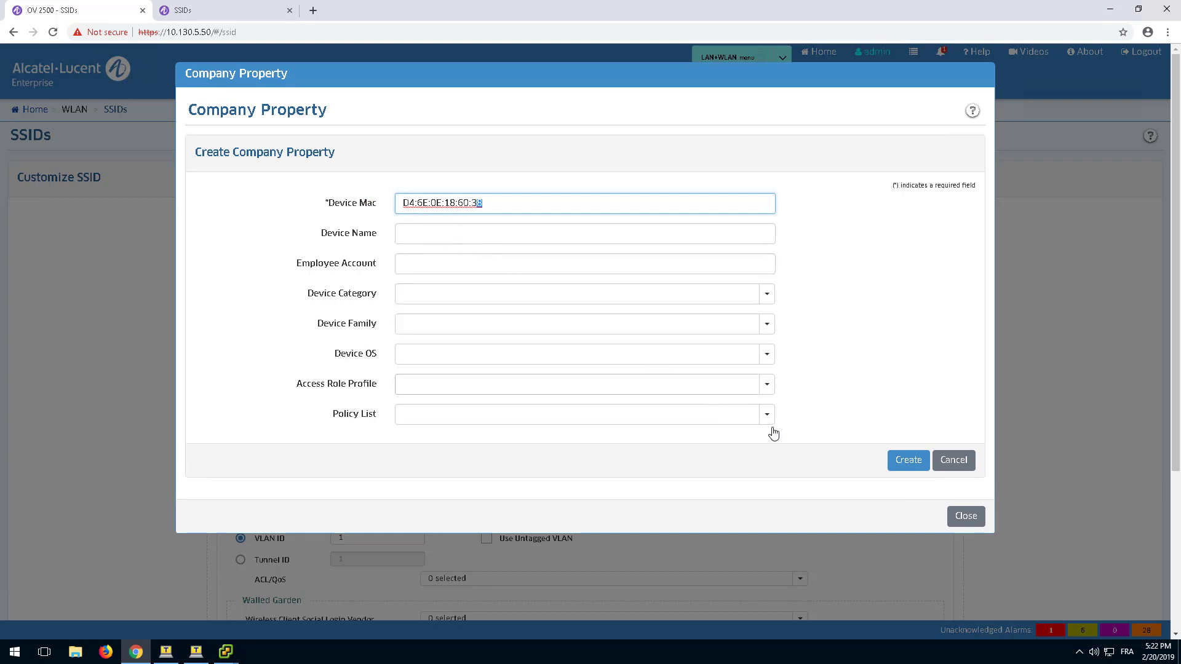
left_click(907, 460)
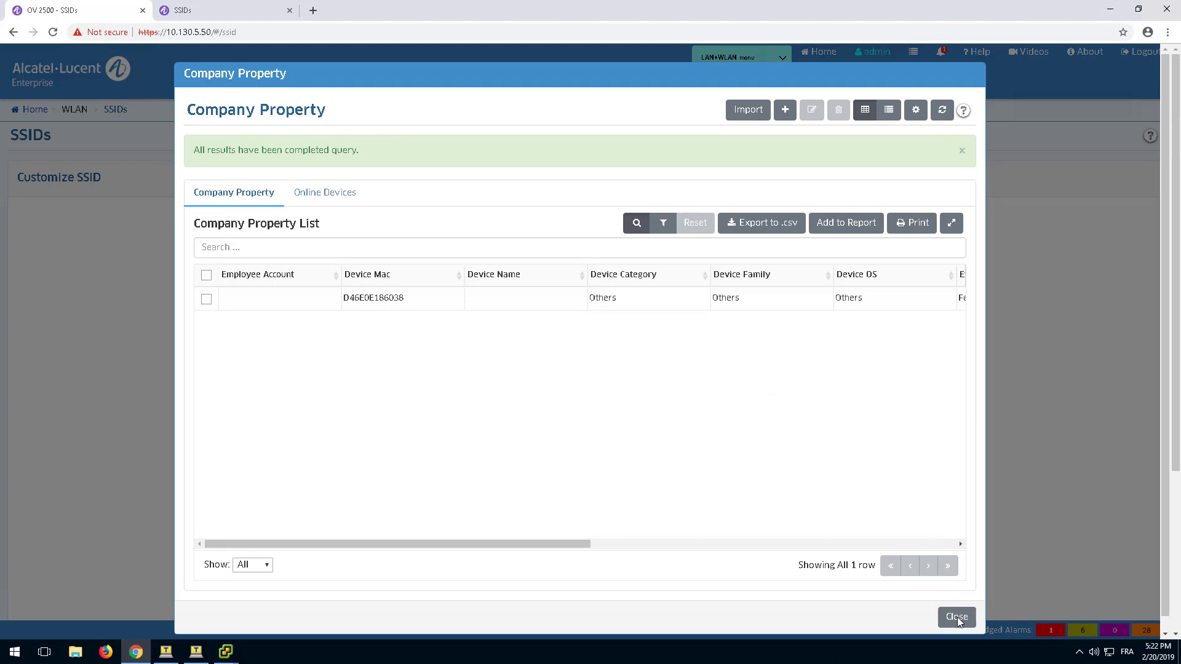
left_click(957, 618)
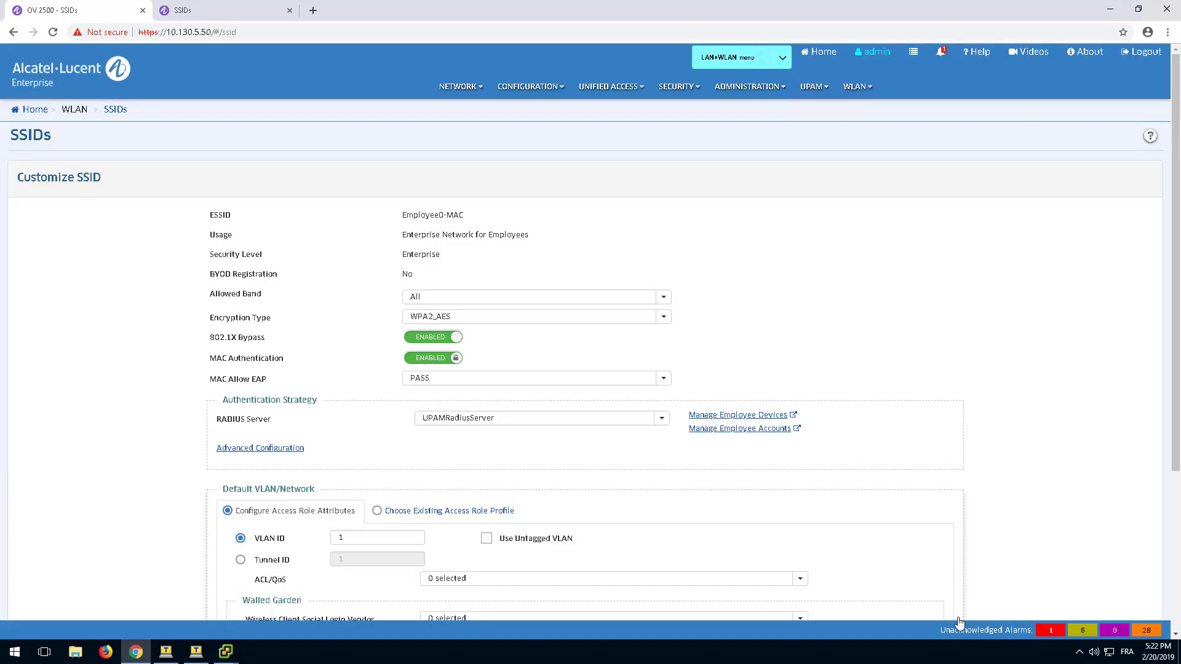
left_click(739, 430)
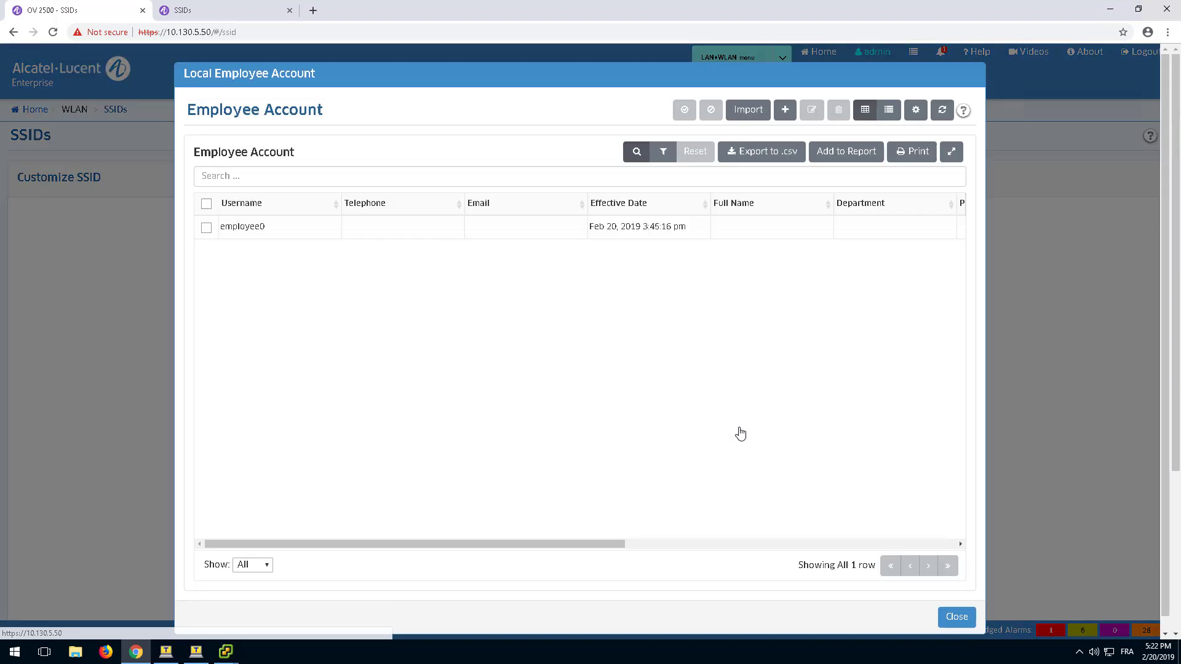
left_click(206, 230)
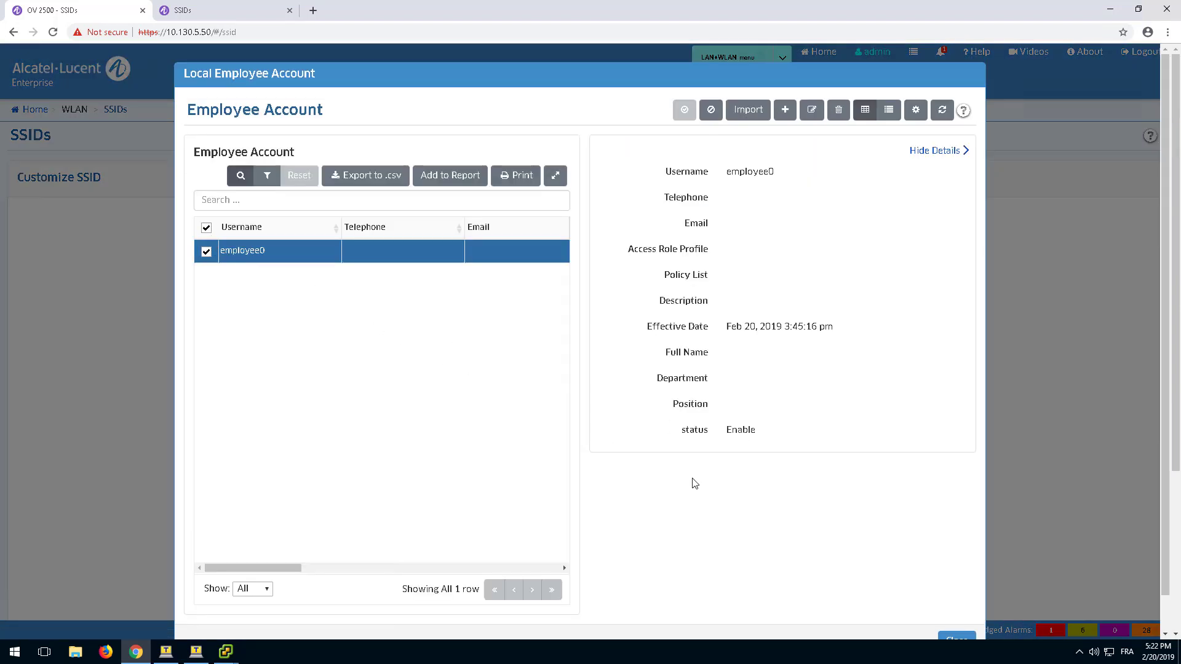
left_click(944, 638)
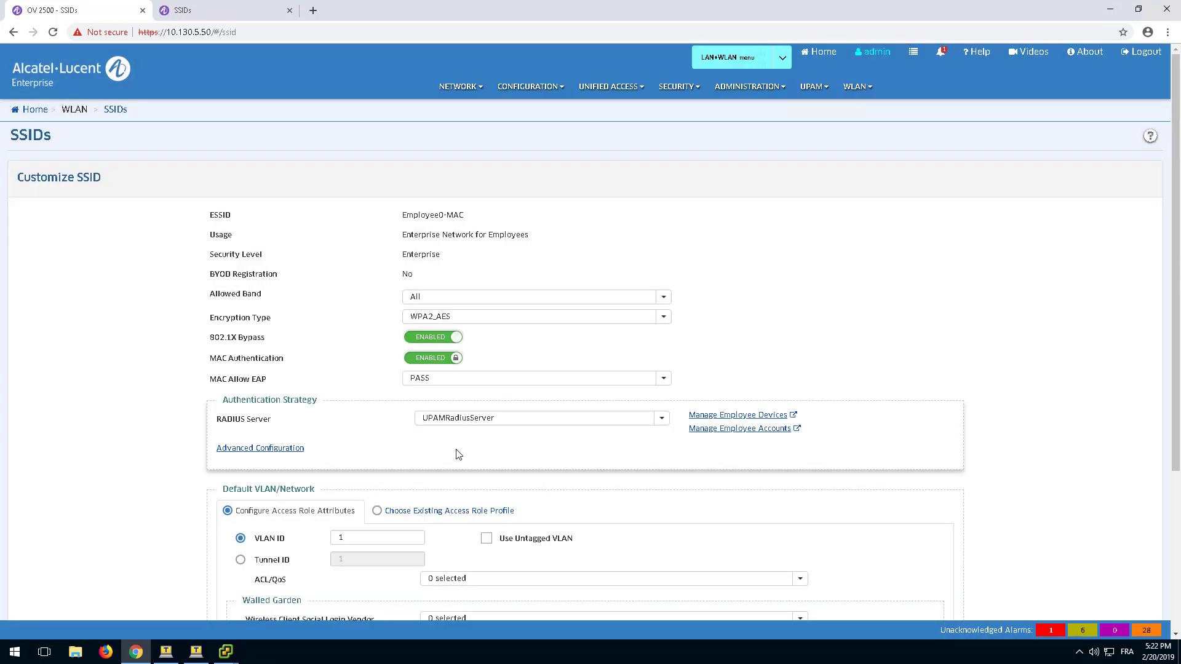
scroll(455, 454, "down", 2)
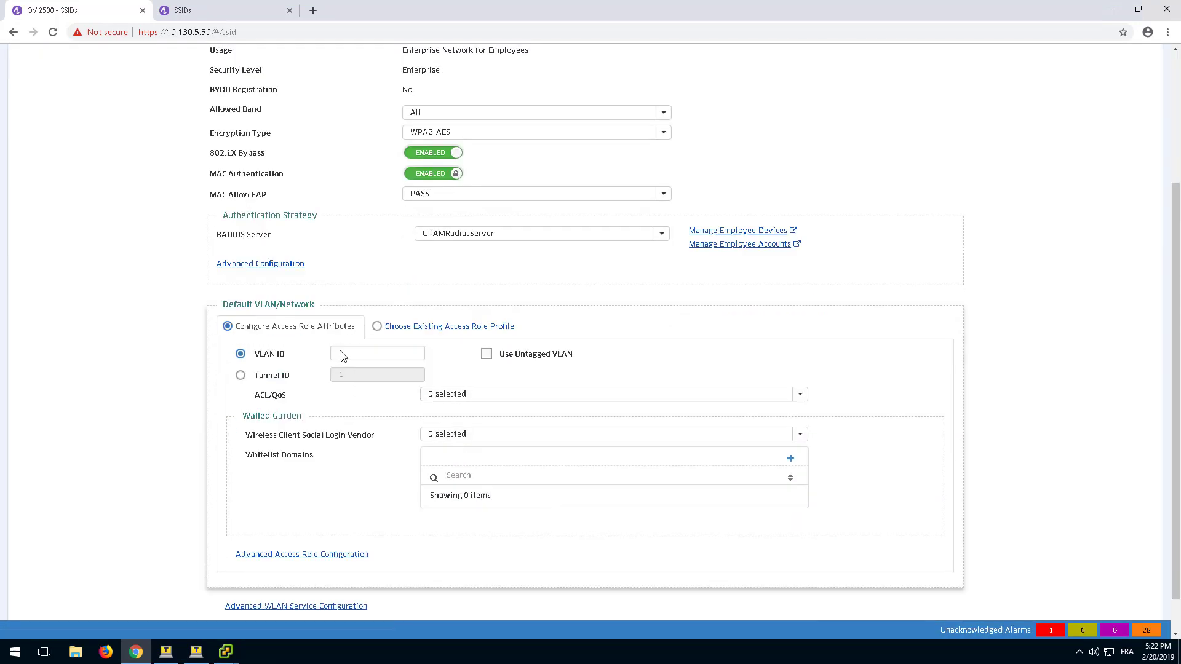
Set Employee0-MAC's default VLAN to 20 and save it for AP group assignment
double_click(341, 355)
type("20")
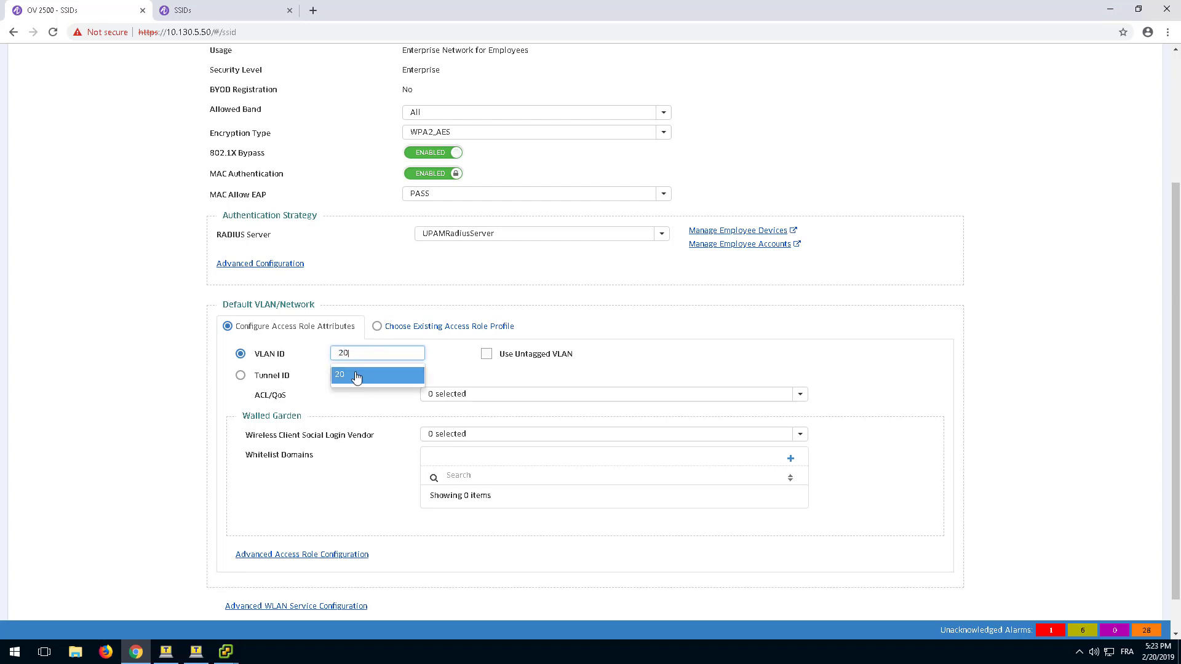
left_click(356, 376)
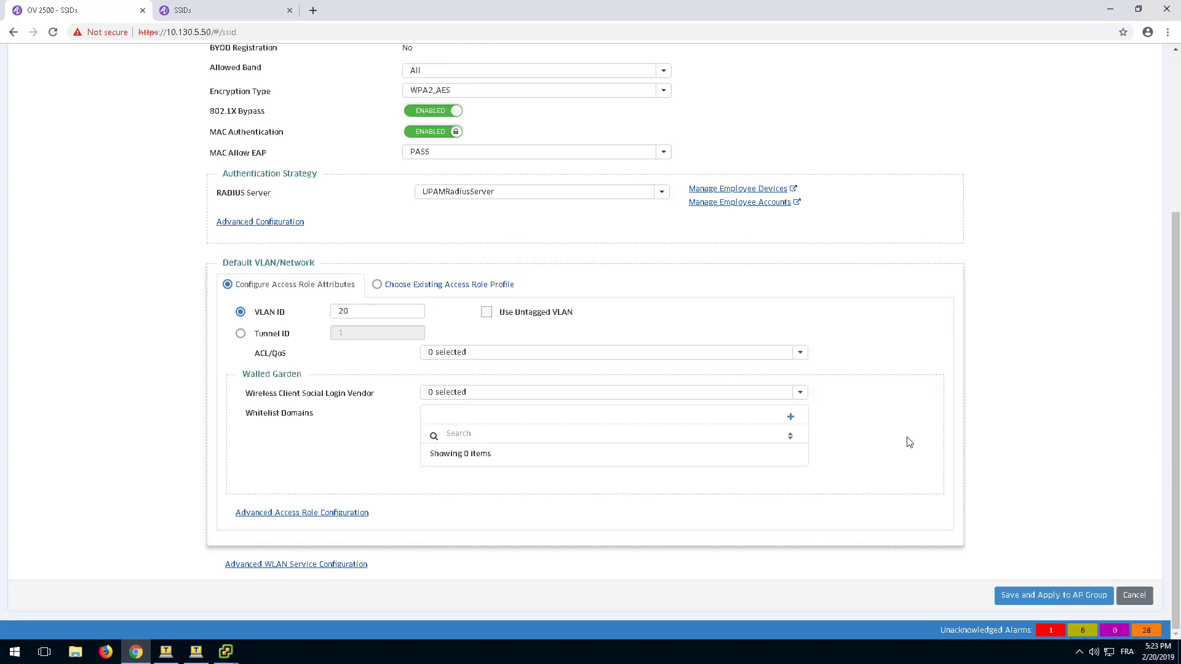
left_click(1013, 599)
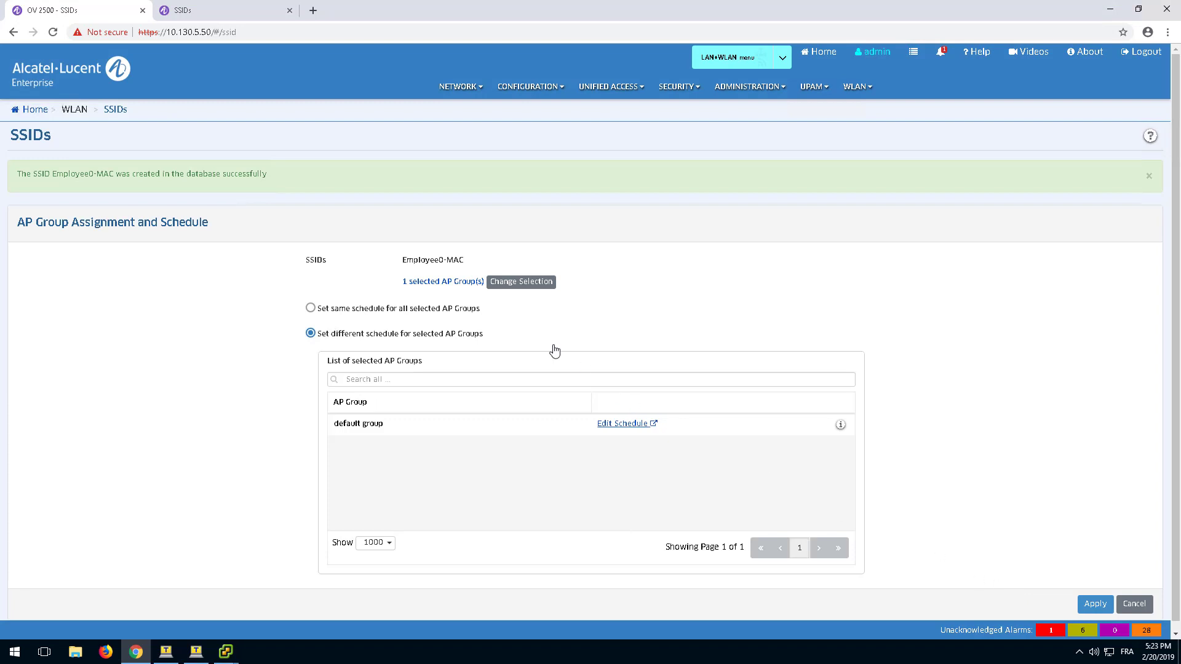
Select the default AP group for Employee0-MAC and apply the SSID
left_click(437, 282)
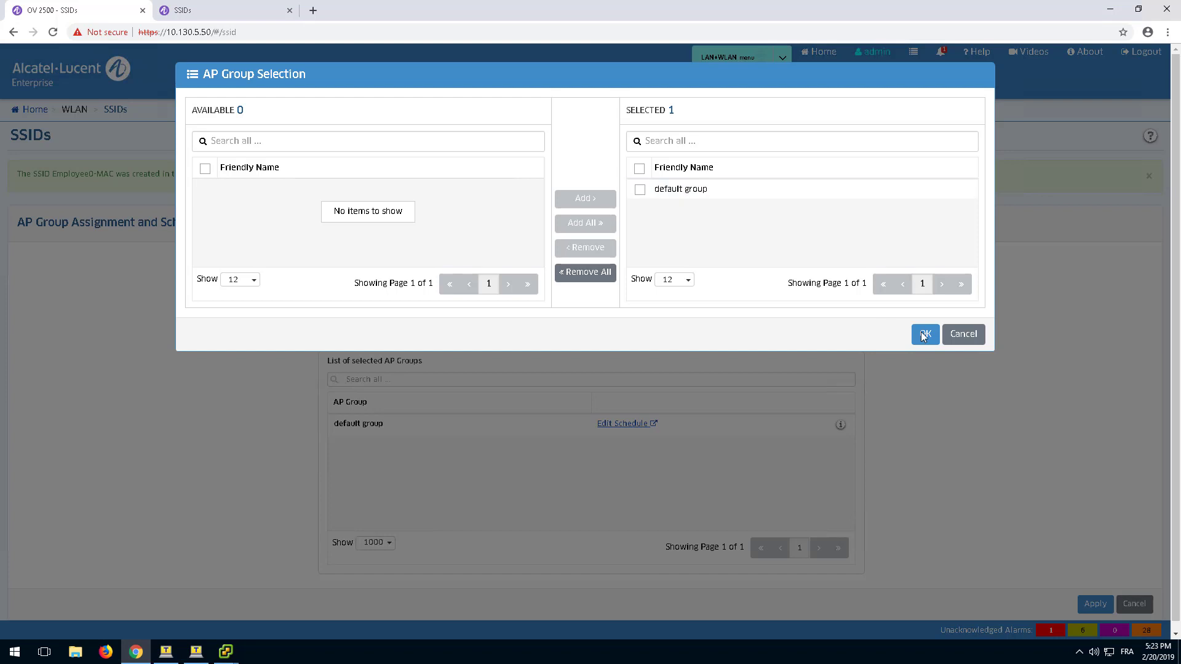
left_click(924, 336)
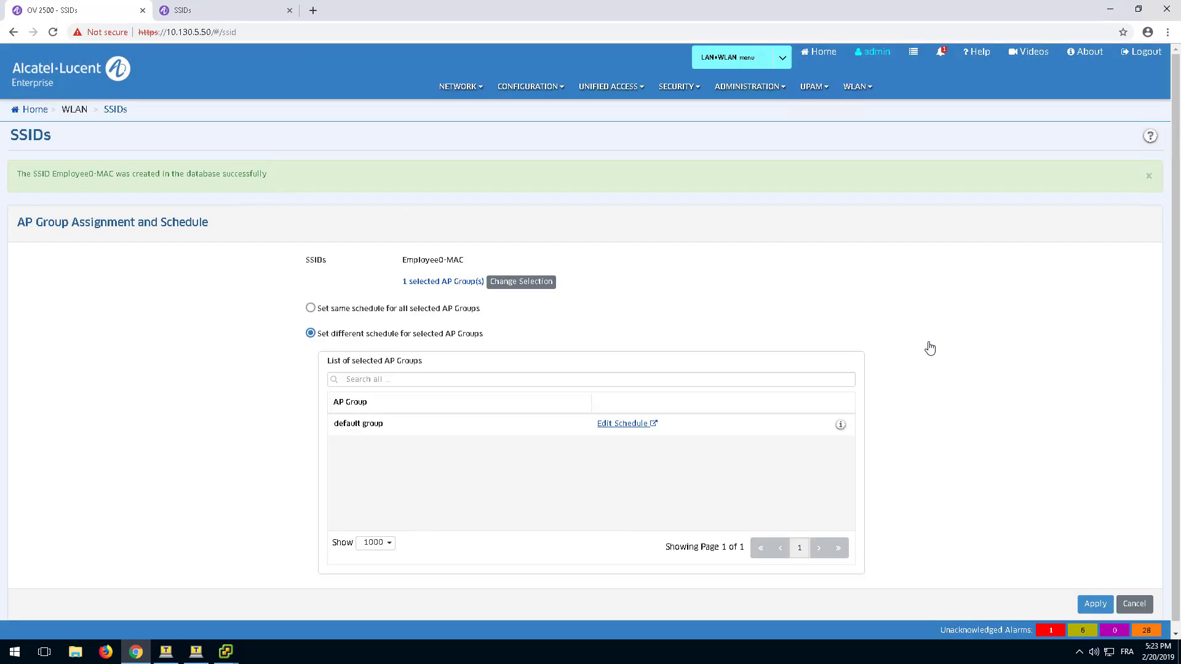
left_click(1086, 605)
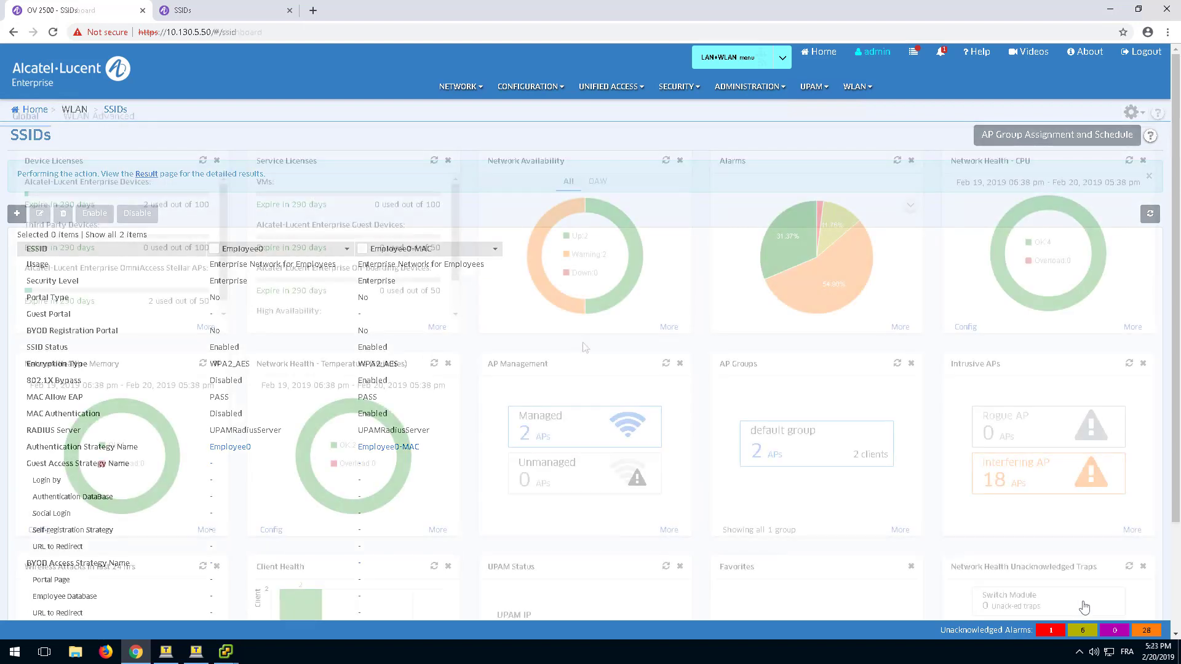
Connect StellarClient0 to the Employee0-MAC Wi-Fi network signed in as employee0
left_click(225, 651)
left_click(221, 612)
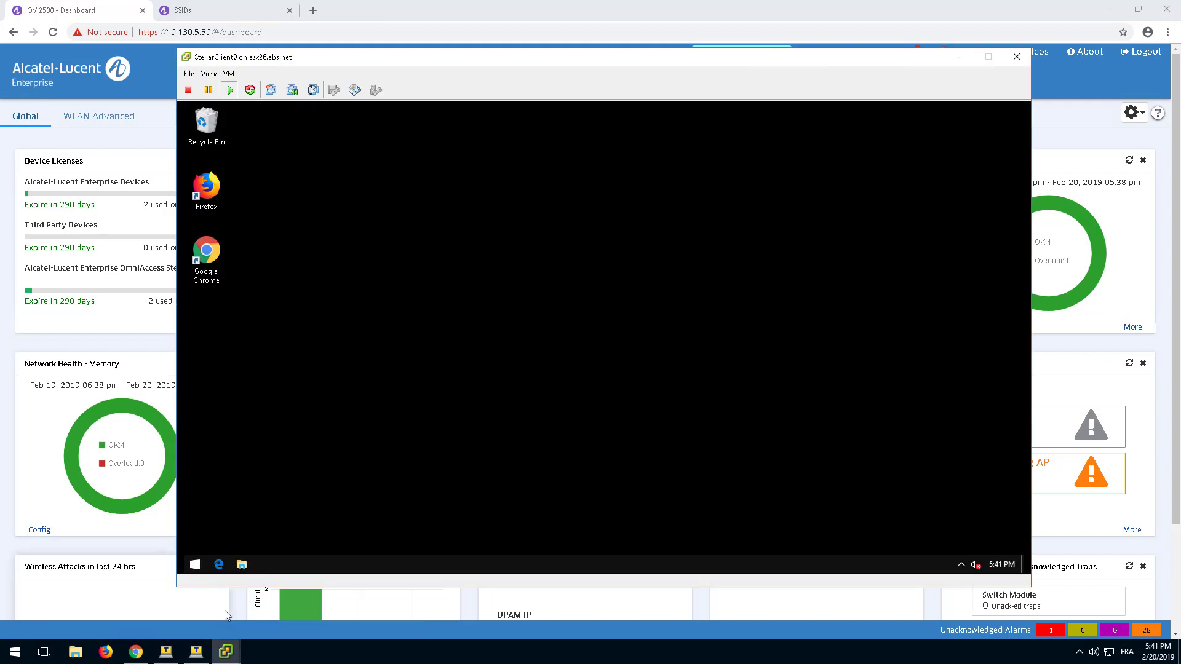
left_click(961, 563)
left_click(949, 546)
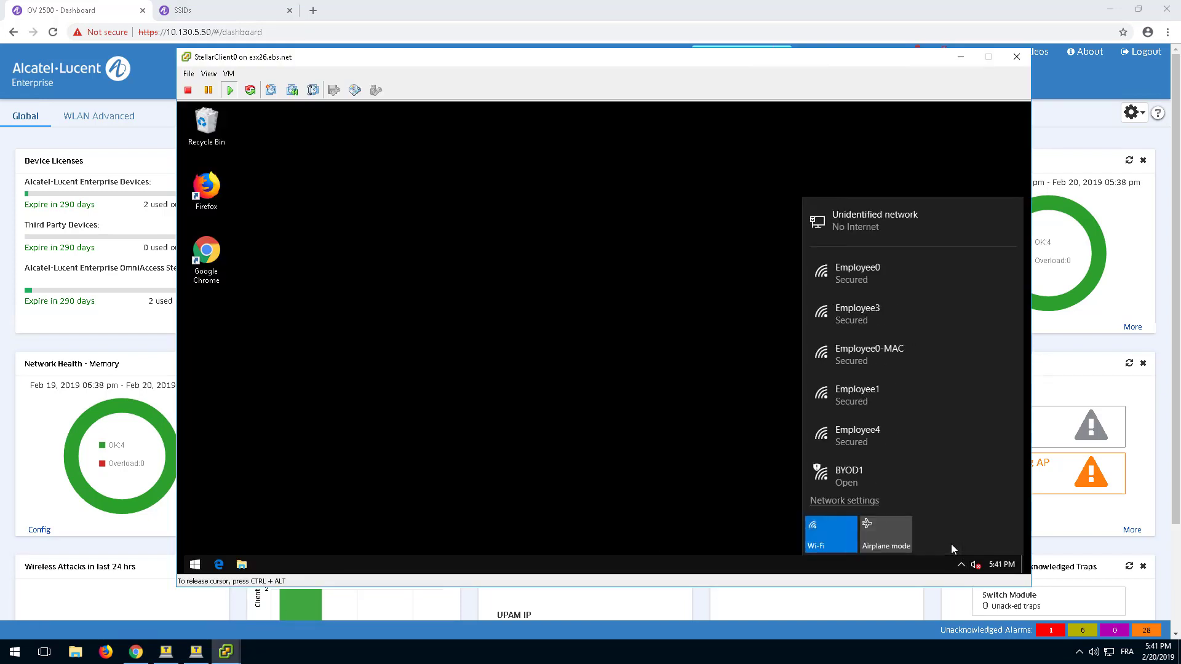
left_click(892, 355)
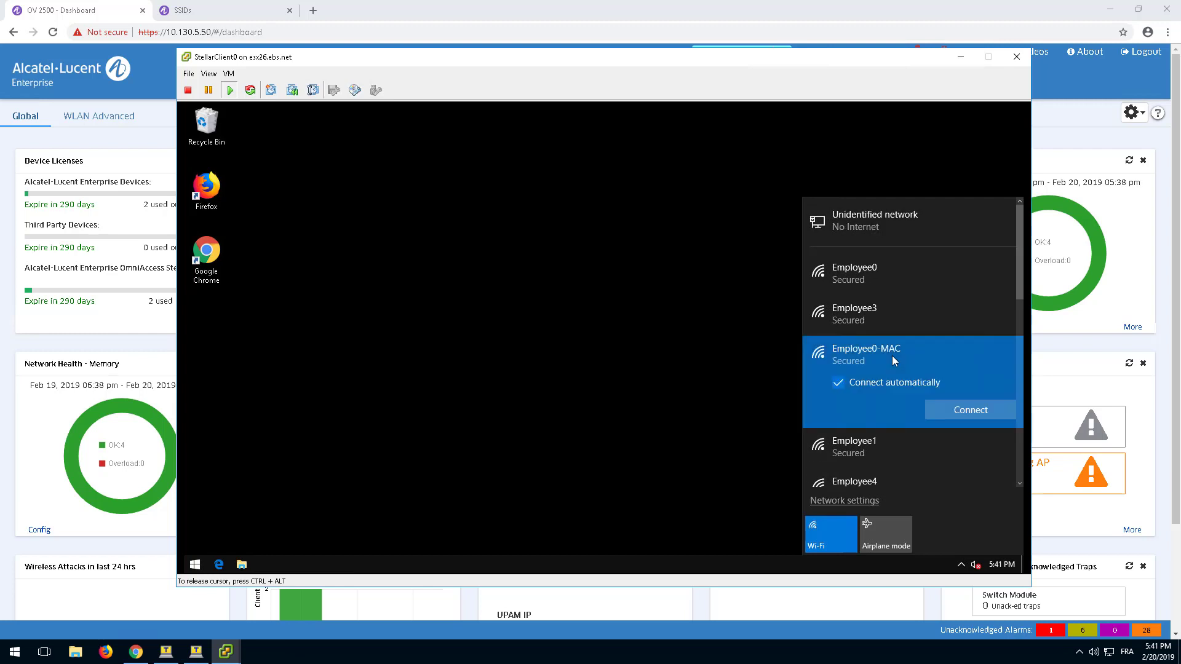
left_click(973, 411)
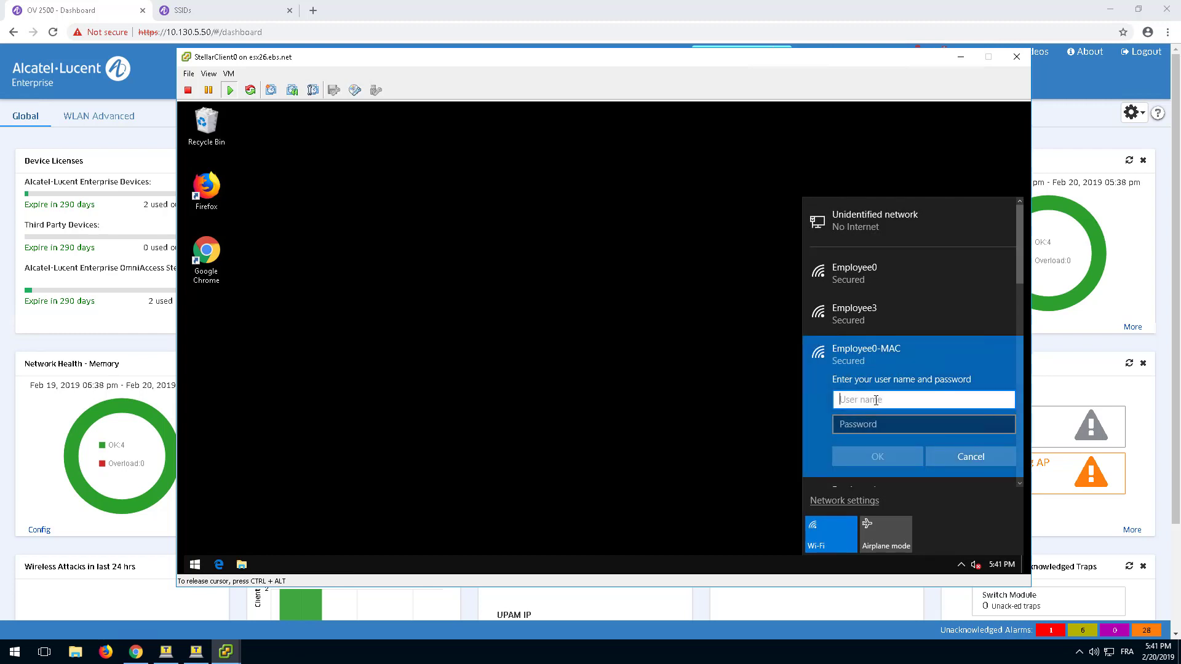
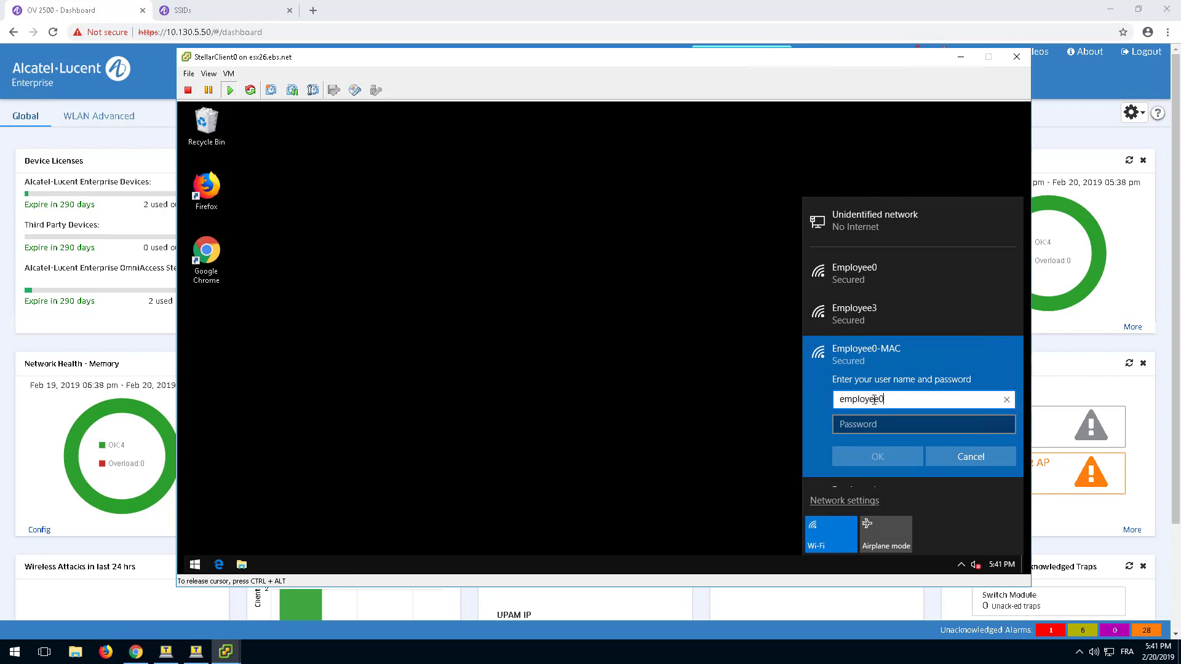
key("Tab")
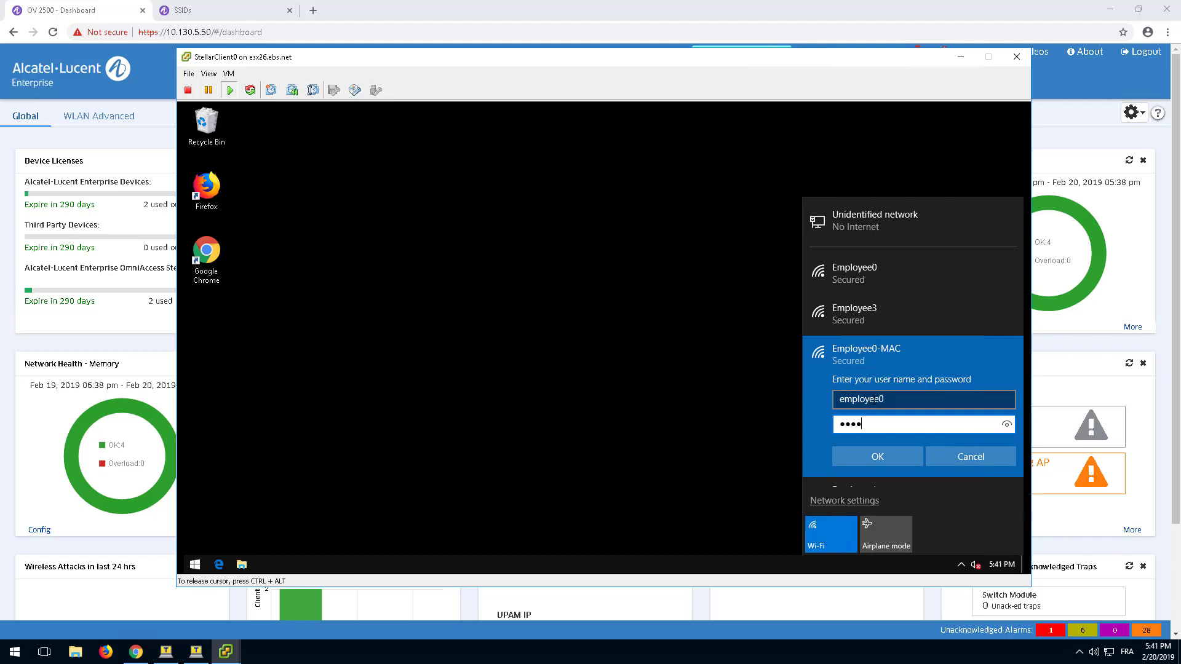
left_click(880, 461)
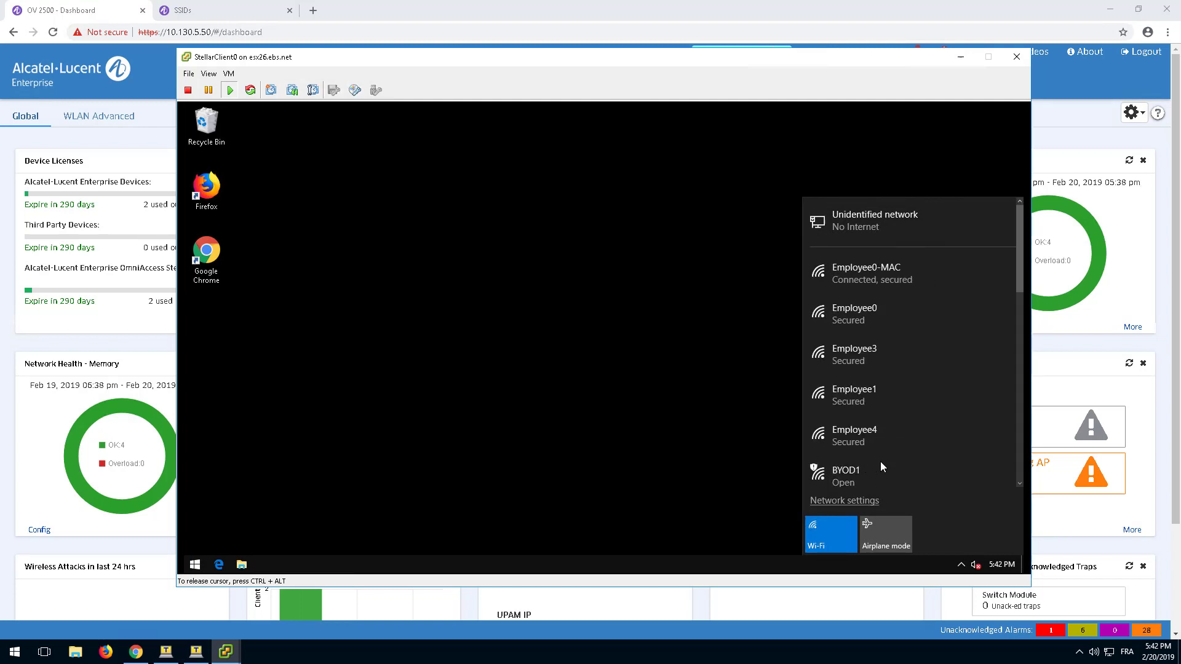
left_click(1078, 349)
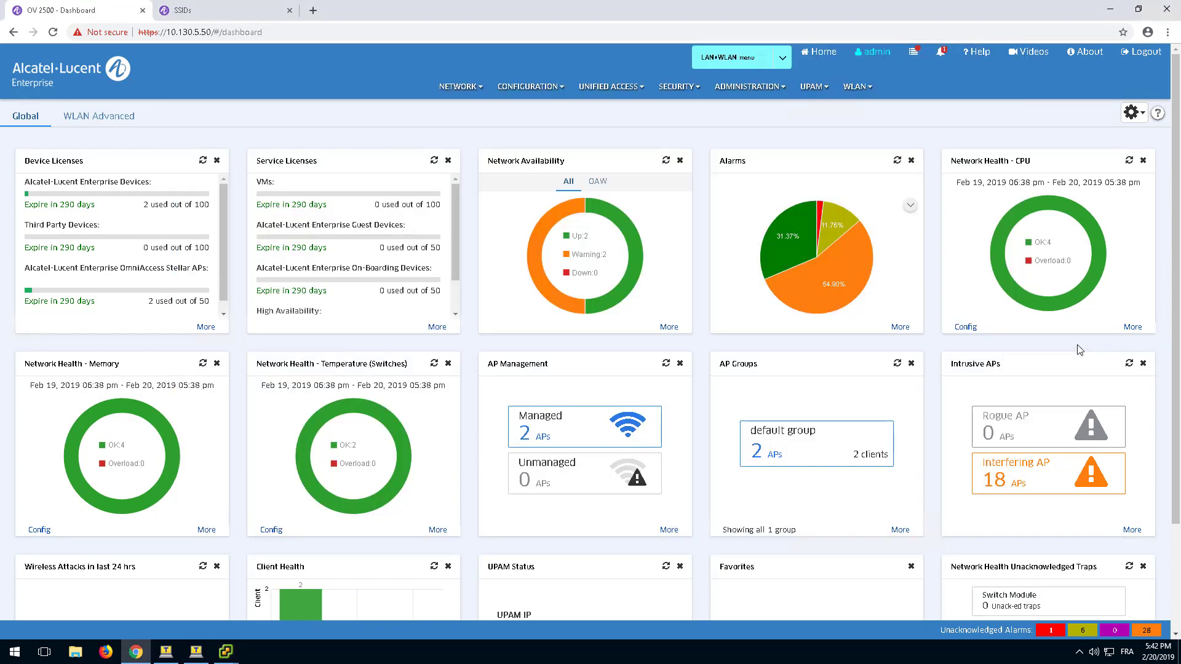
Open UPAM Authentication Records and show the newest employee0 session's Pass result
left_click(816, 94)
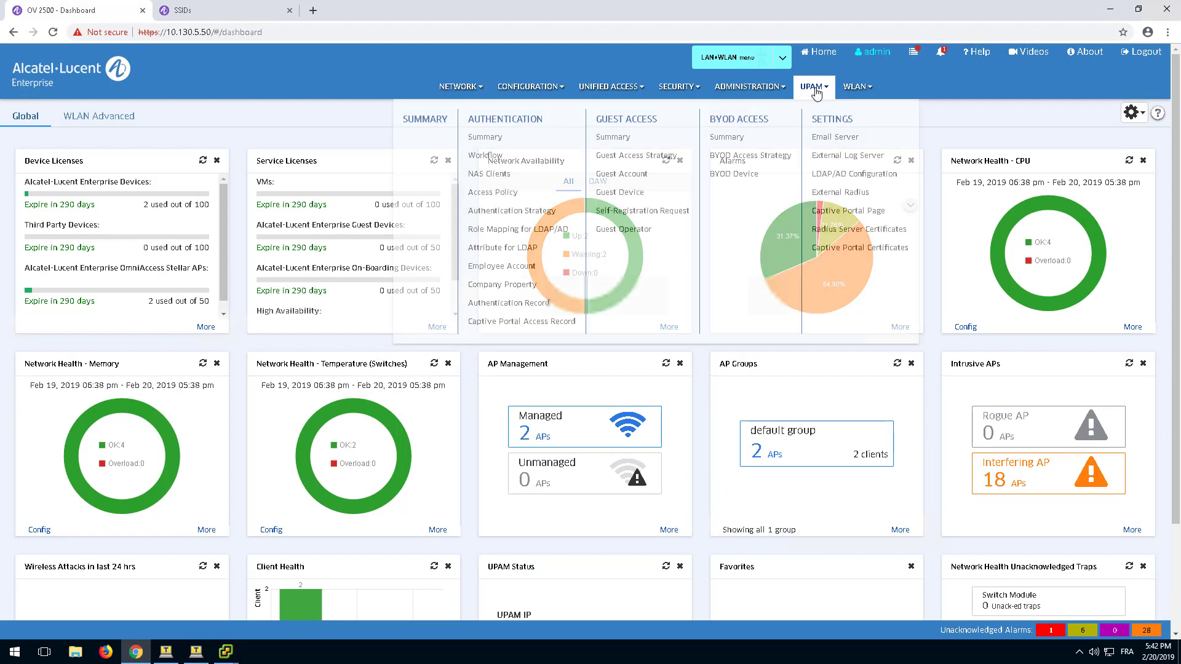
left_click(508, 303)
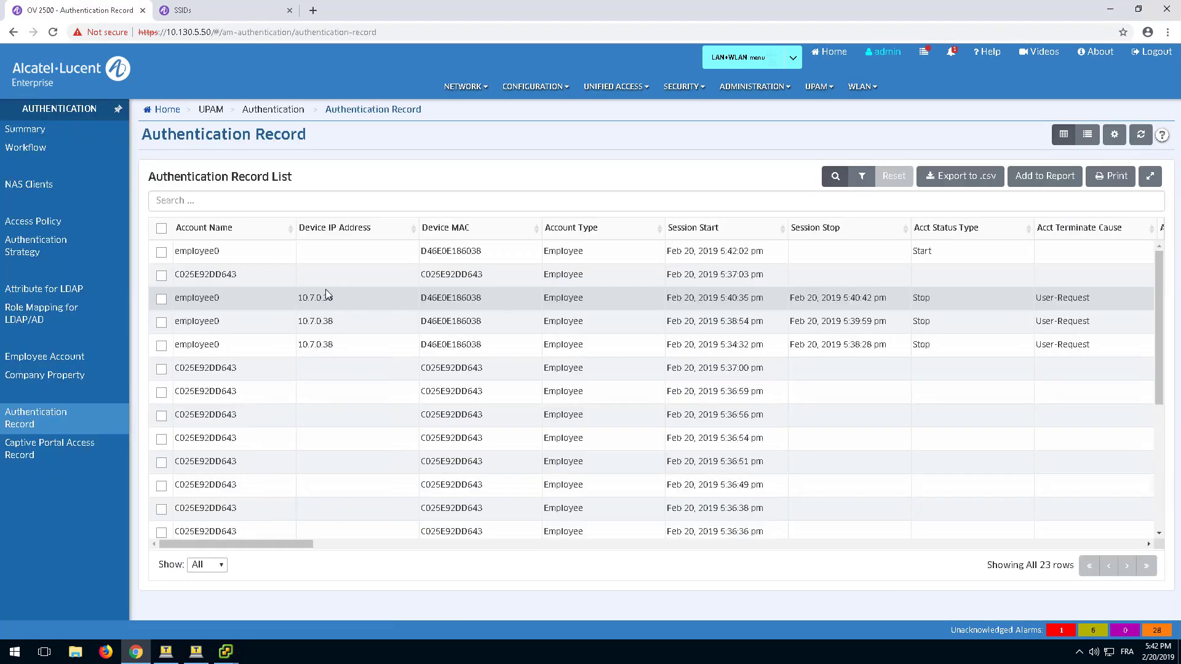
left_click(162, 254)
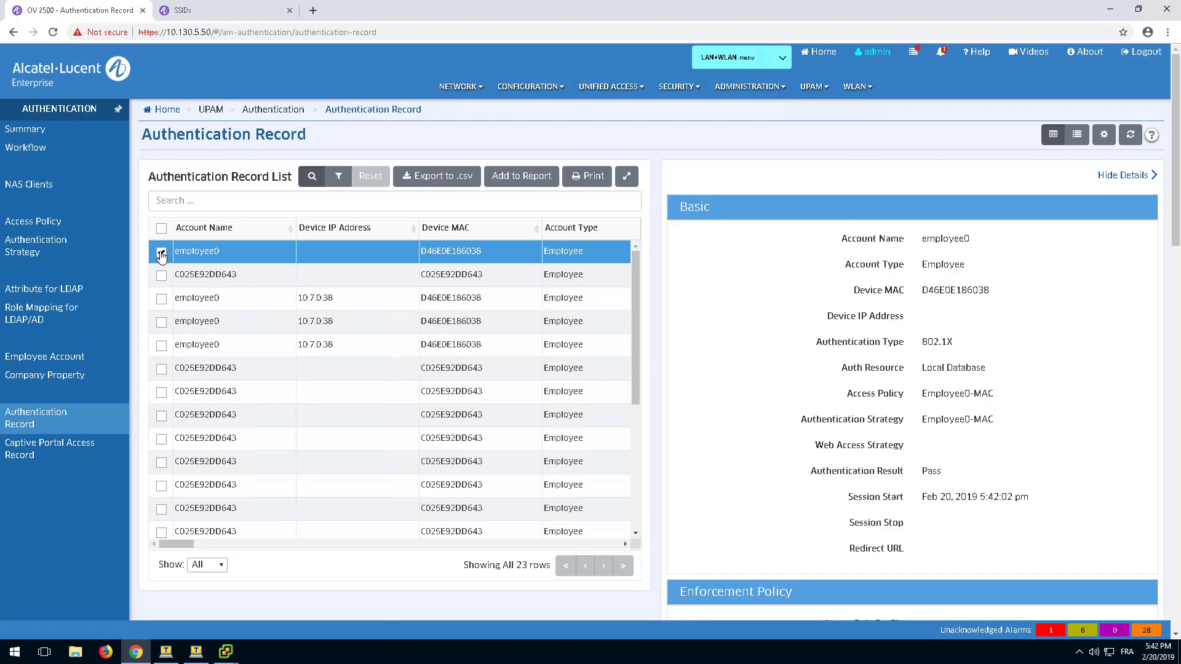
left_click_drag(921, 472, 943, 471)
left_click(942, 471)
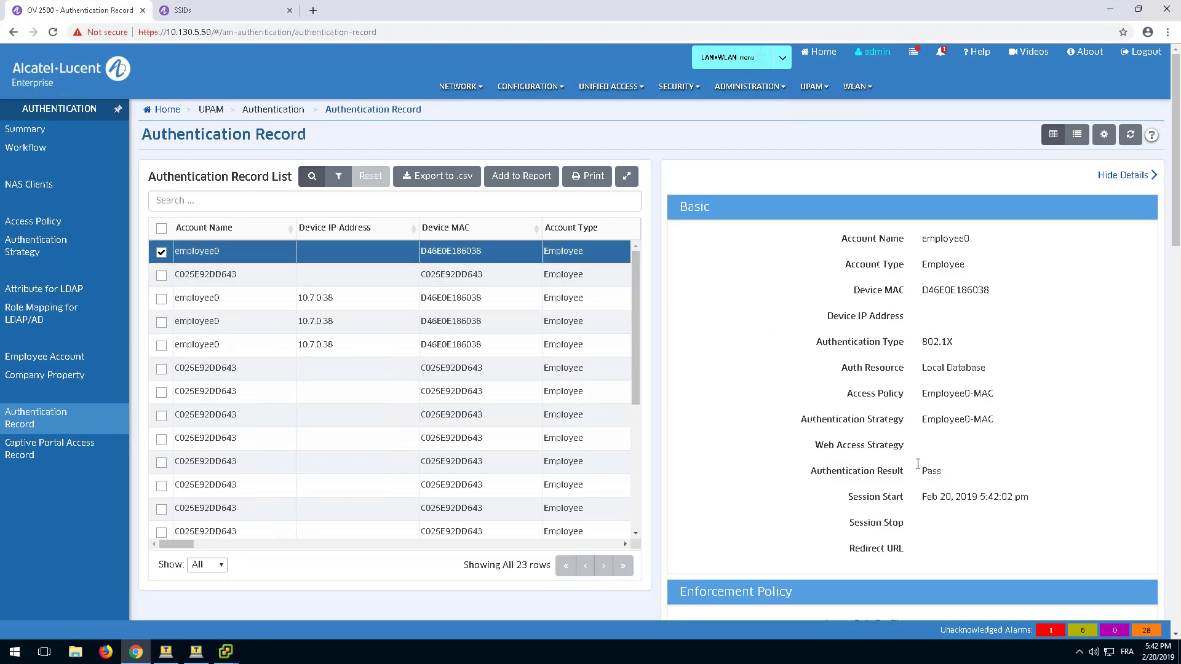
mouse_move(225, 652)
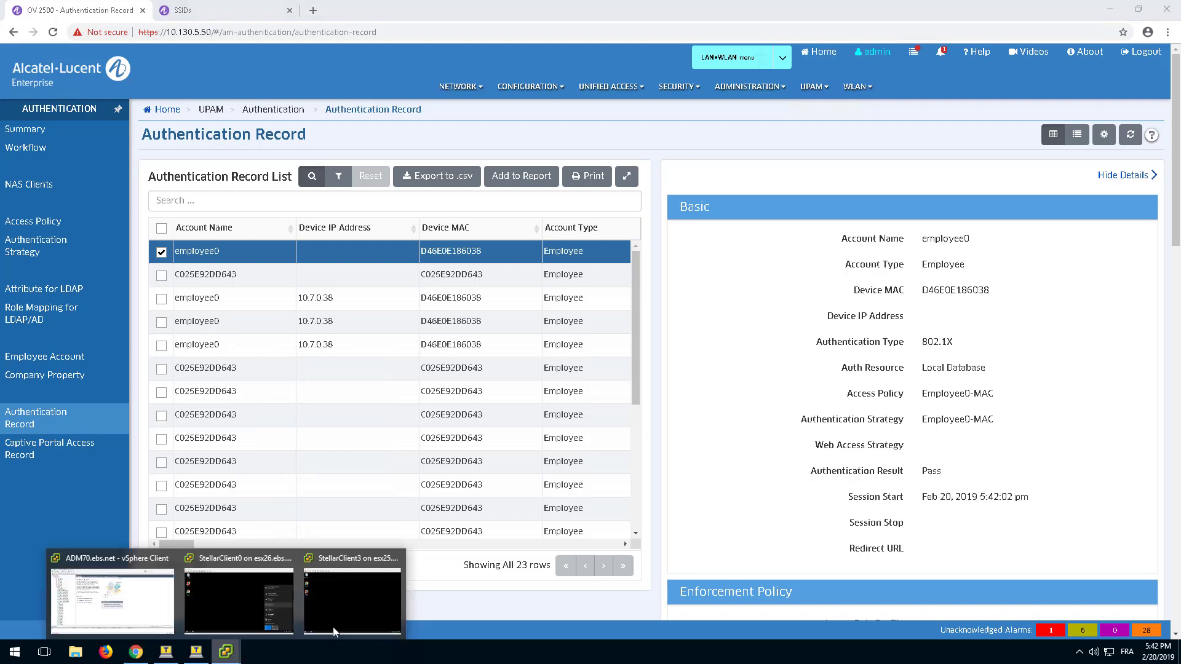
On StellarClient3, start joining Employee0-MAC with automatic connection turned off
left_click(345, 610)
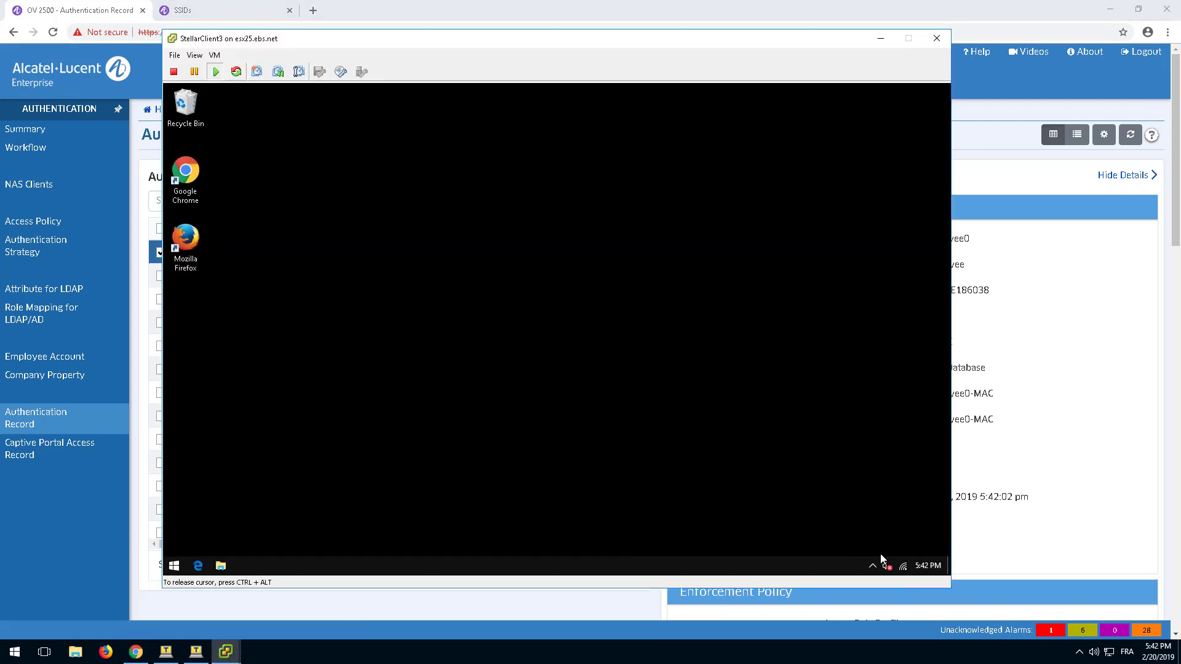
left_click(903, 566)
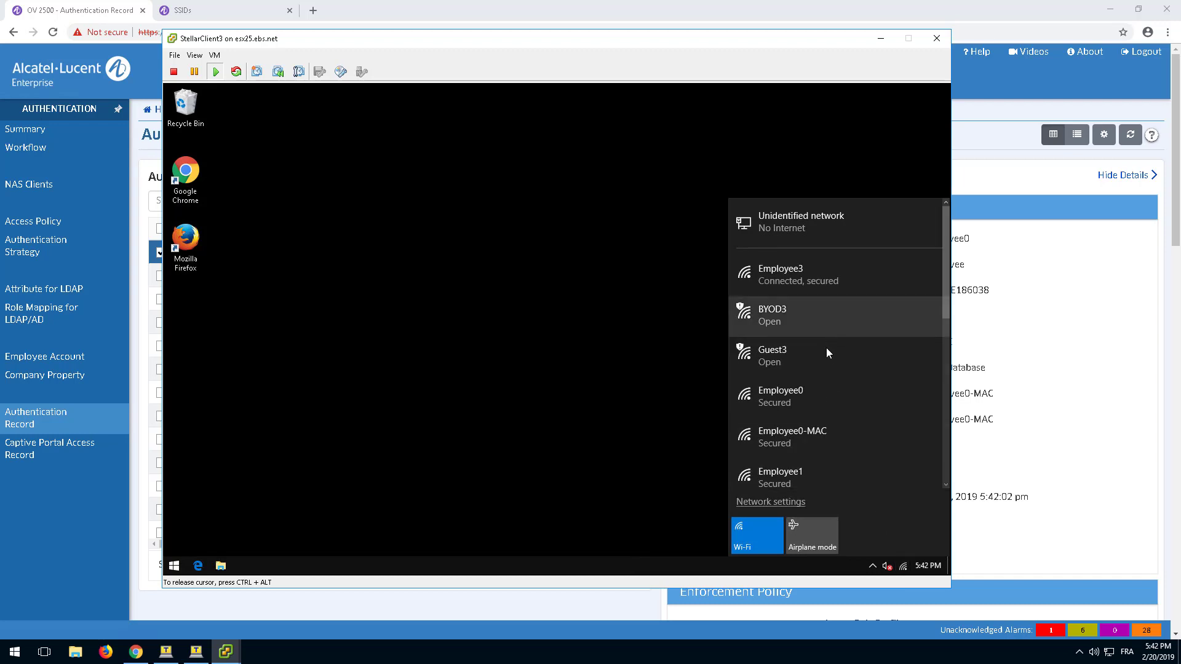
left_click(802, 435)
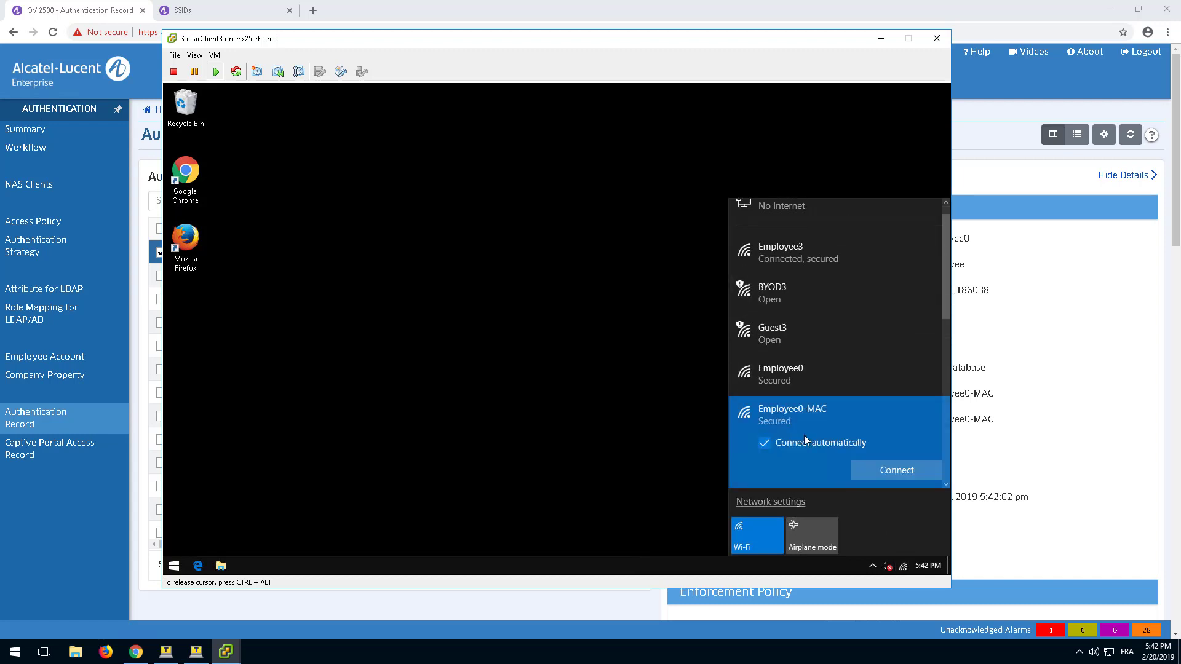
left_click(765, 442)
left_click(889, 470)
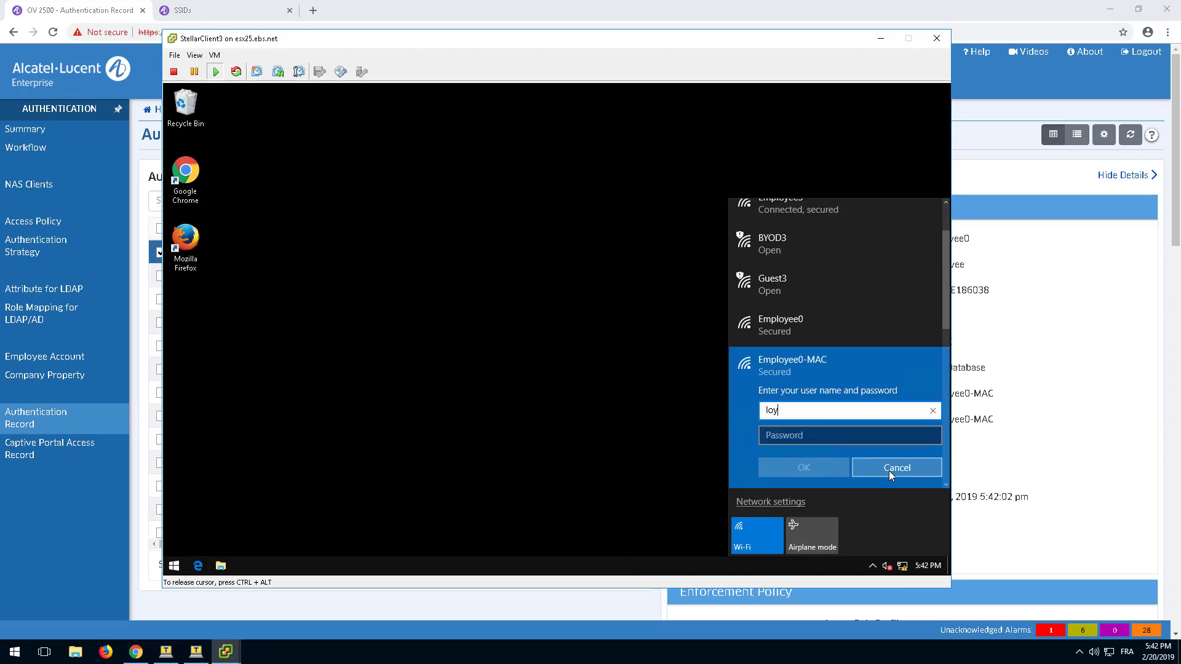
type("loyee0")
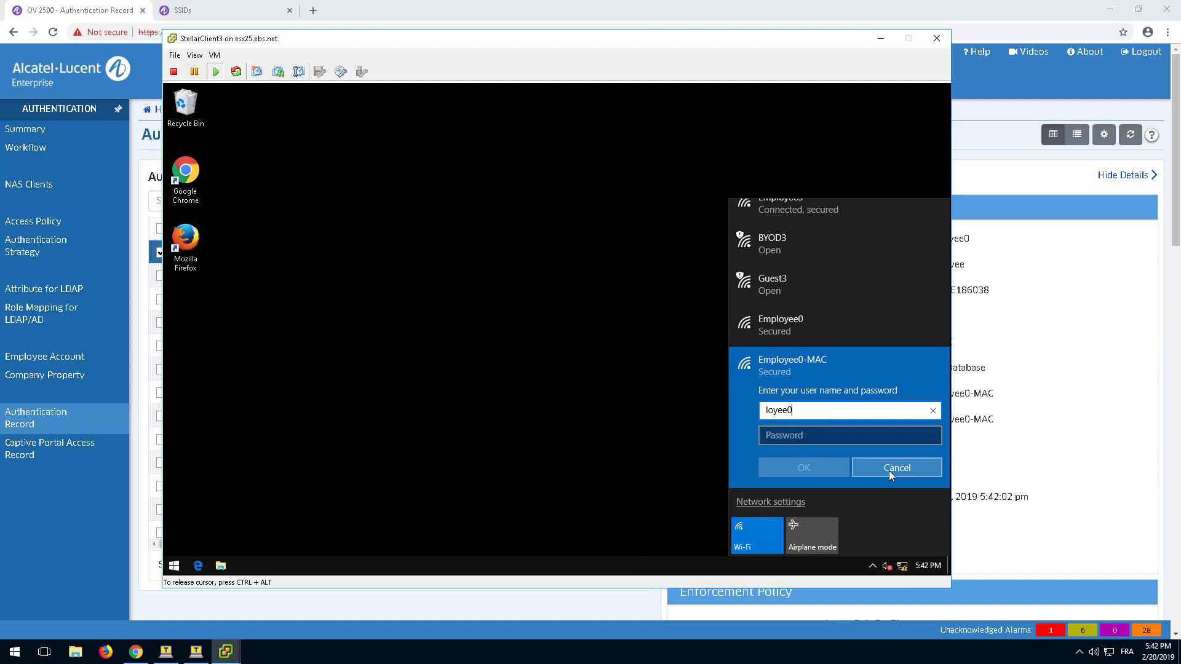
Clear the credentials, cancel the sign-in, and return to the authentication records
key("Tab")
key("shift+Tab")
key("ctrl+a")
key("BackSpace")
key("Tab")
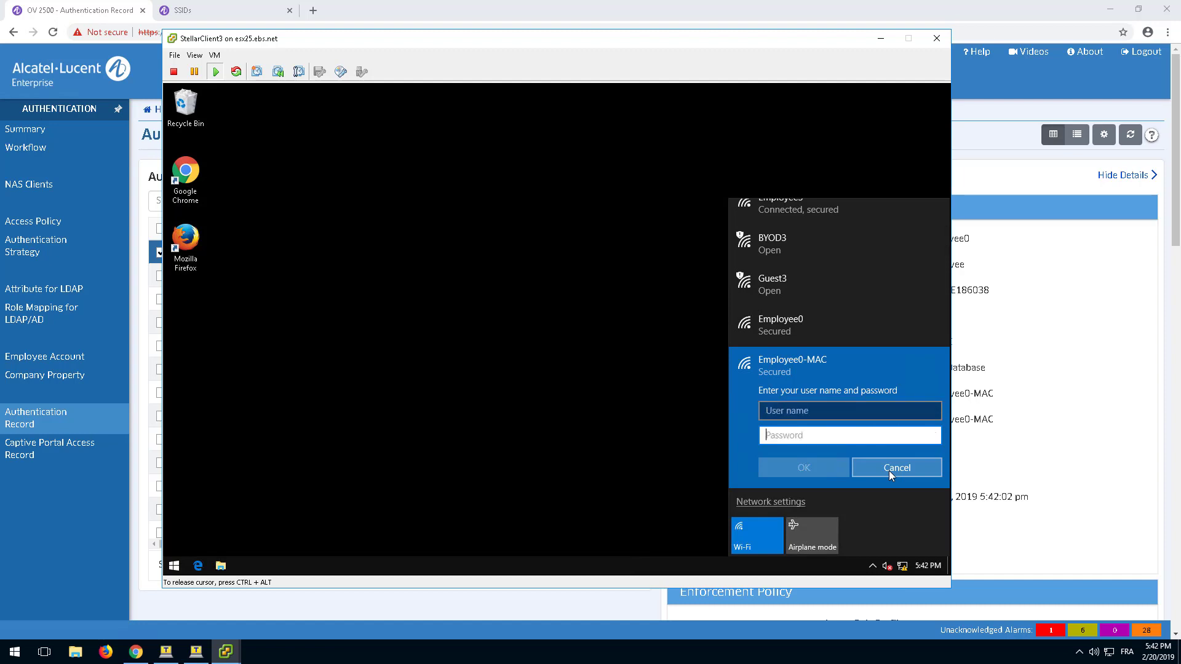
left_click(889, 469)
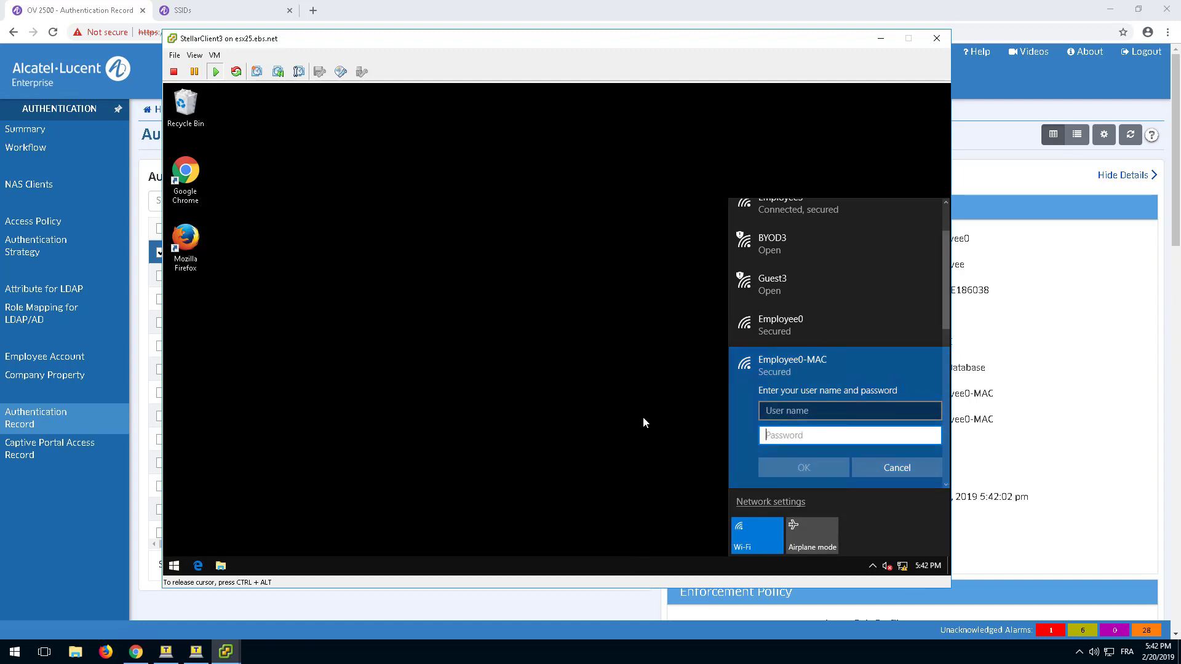
left_click(644, 417)
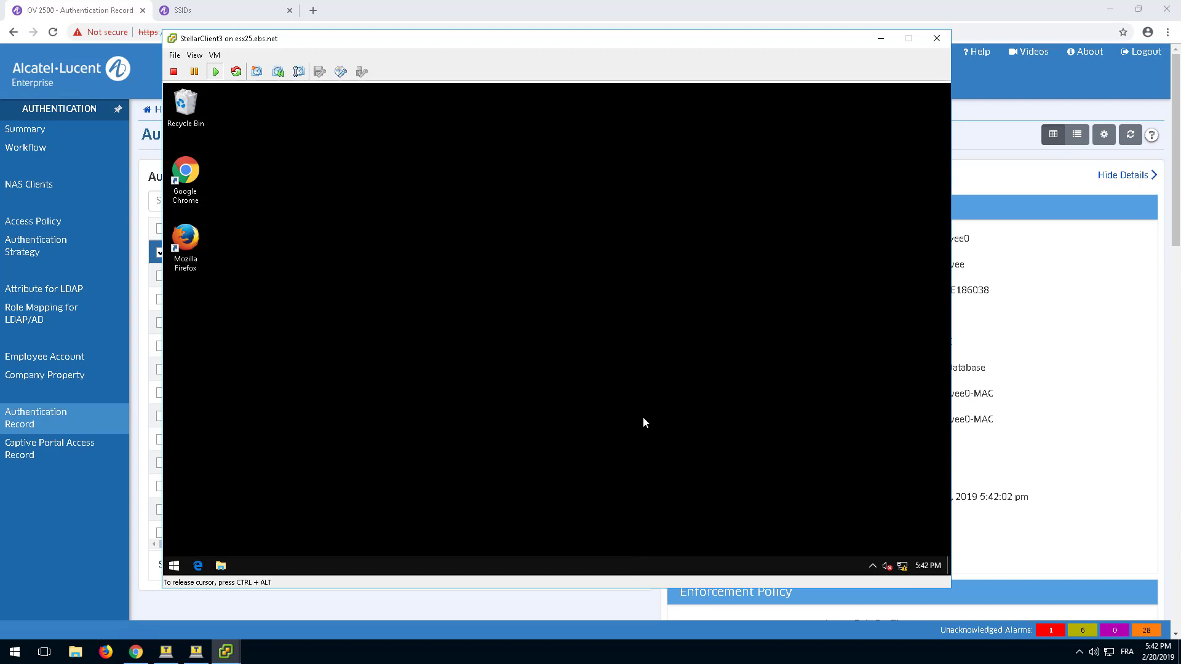
left_click(1058, 441)
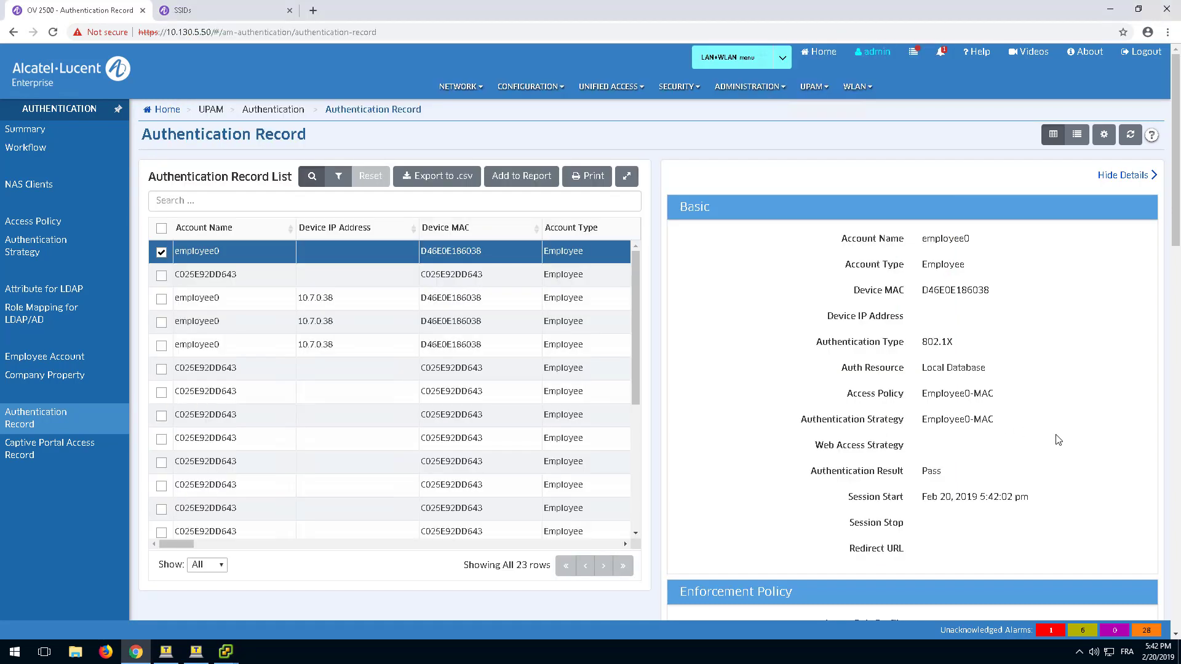
Reload the authentication records and show the newest C025E92DD643 session's Fail result
left_click(1129, 134)
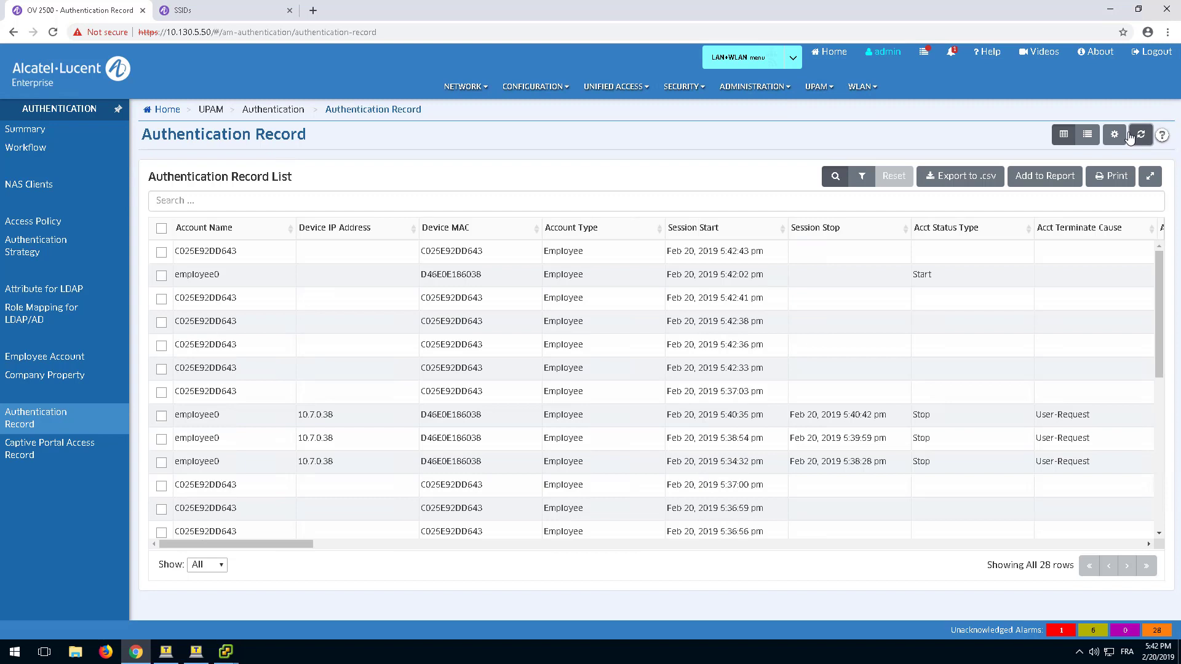
left_click(162, 253)
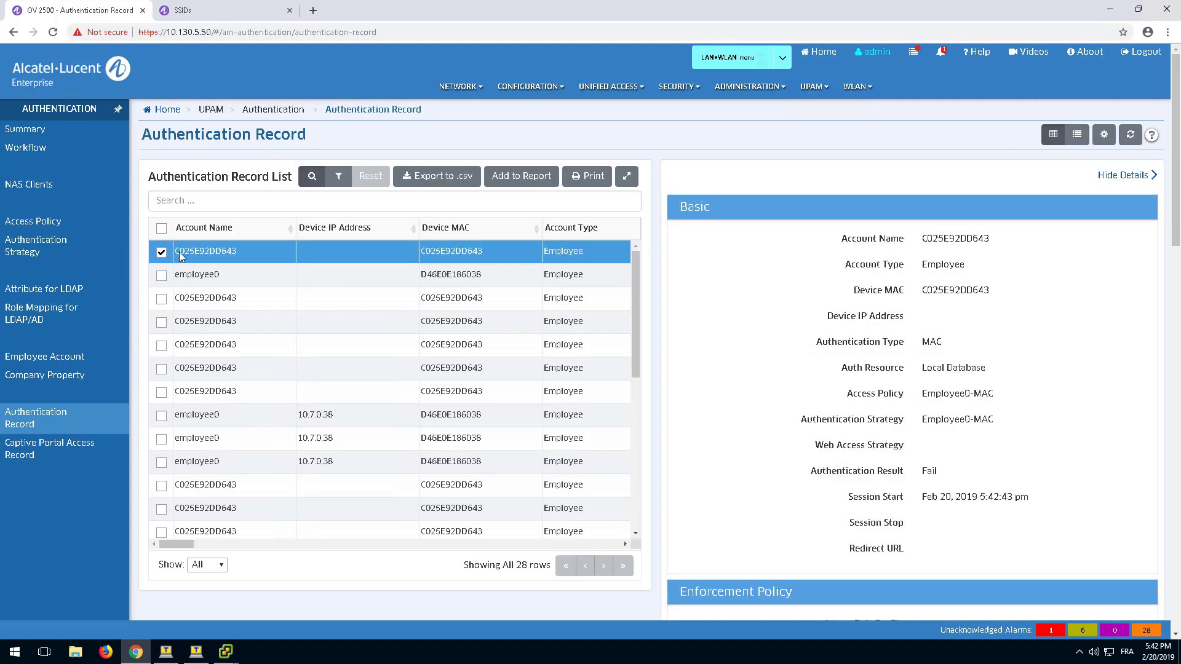